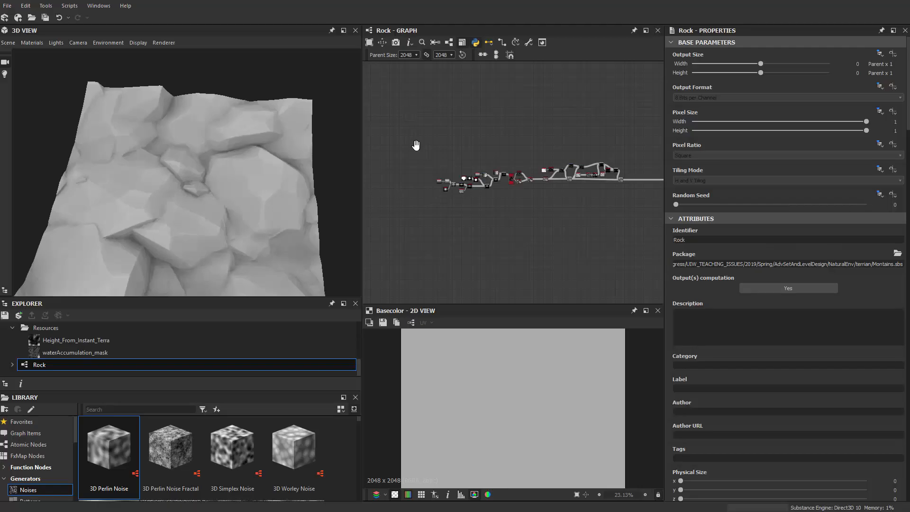
Step: Examine the output nodes at the end of the Rock graph and the node that feeds them
middle_click_drag(416, 146, 364, 134)
middle_click_drag(467, 128, 385, 127)
left_click_drag(551, 120, 630, 203)
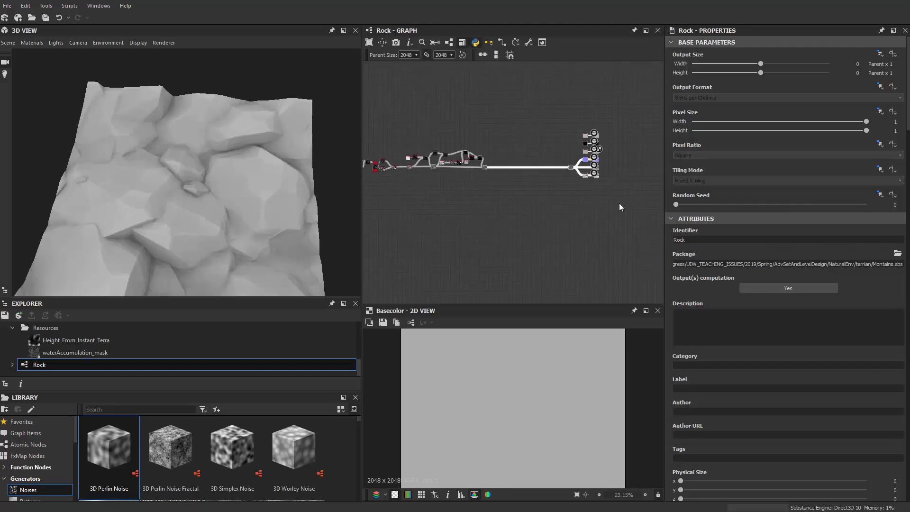
scroll(596, 200, "up", 2)
middle_click_drag(542, 193, 615, 230)
scroll(539, 188, "up", 2)
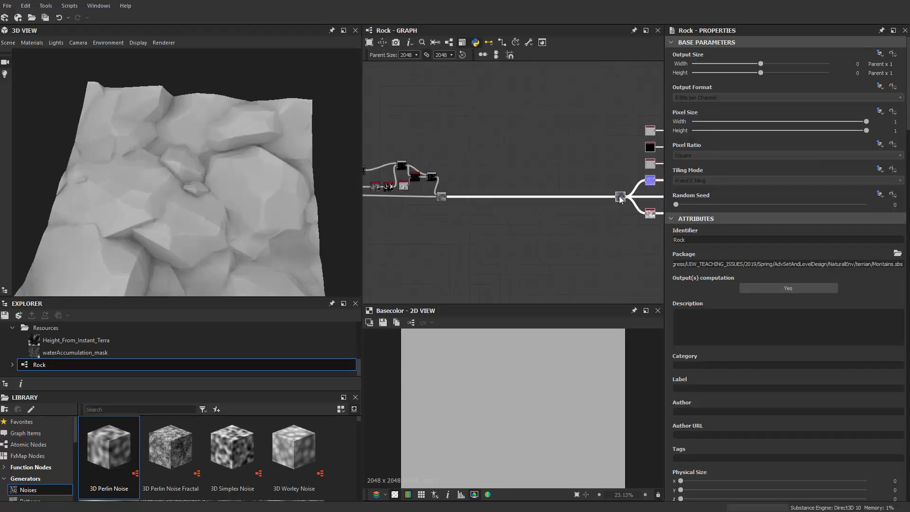
left_click_drag(618, 195, 490, 196)
scroll(490, 196, "up", 2)
right_click(491, 197)
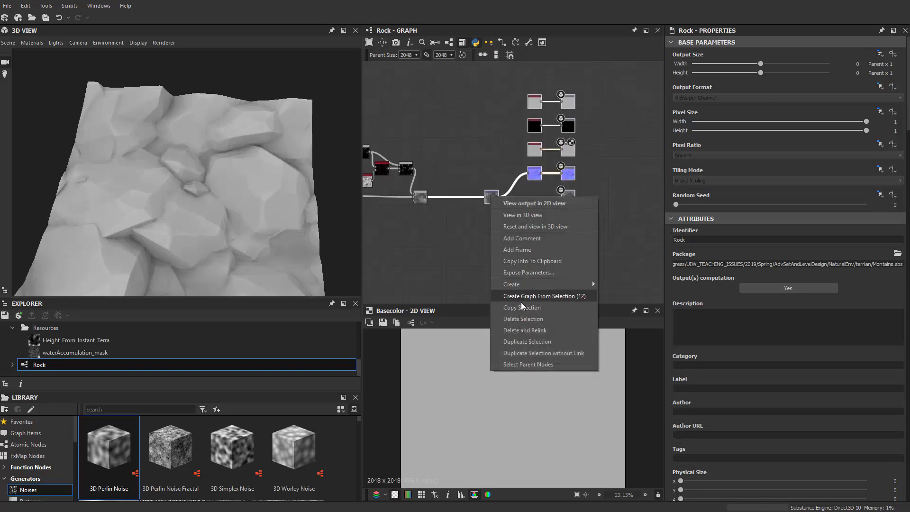
left_click(461, 204)
left_click_drag(479, 83, 605, 245)
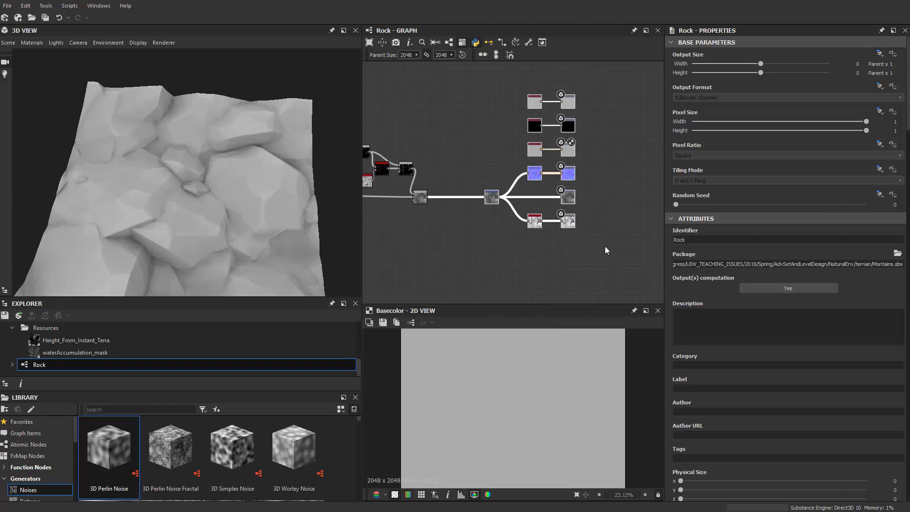
middle_click_drag(468, 239, 490, 241)
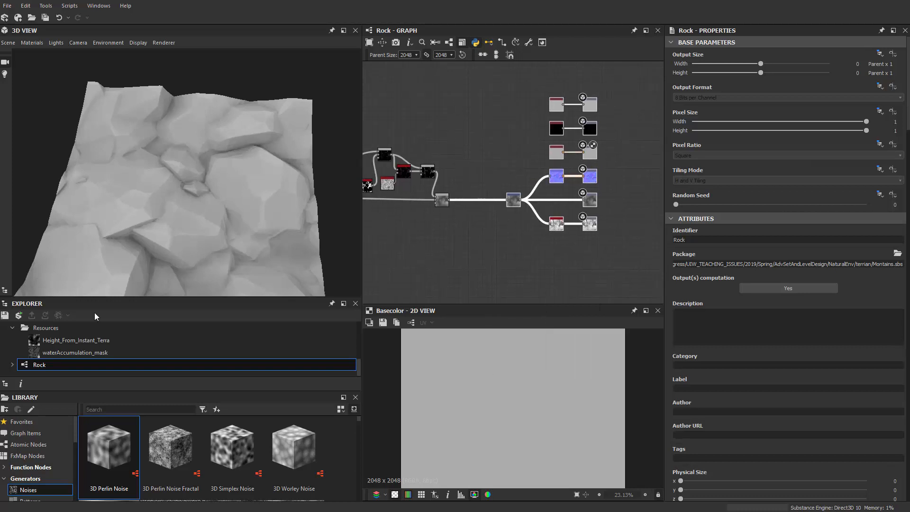
Step: Create a new Substance graph named Mud in the Resources folder, based on the New_Graph template
right_click(57, 328)
mouse_move(103, 337)
left_click(157, 337)
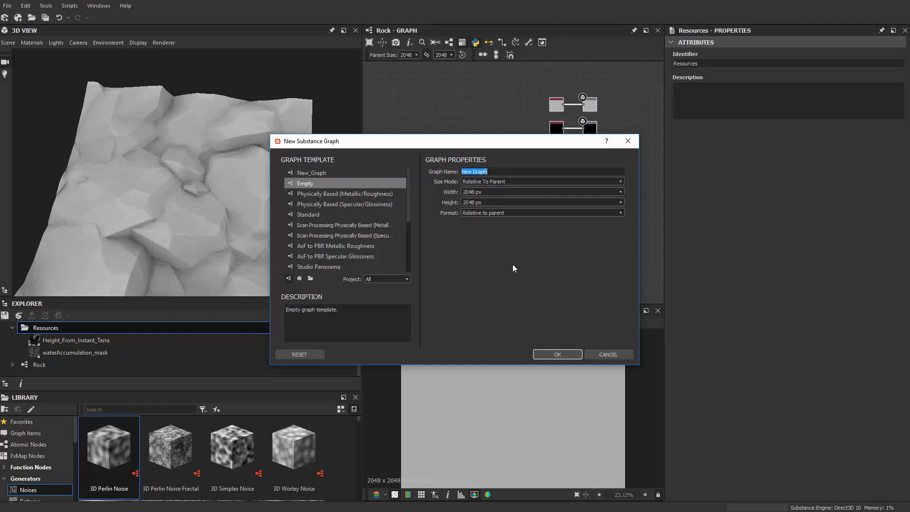
type("Mud")
left_click(550, 357)
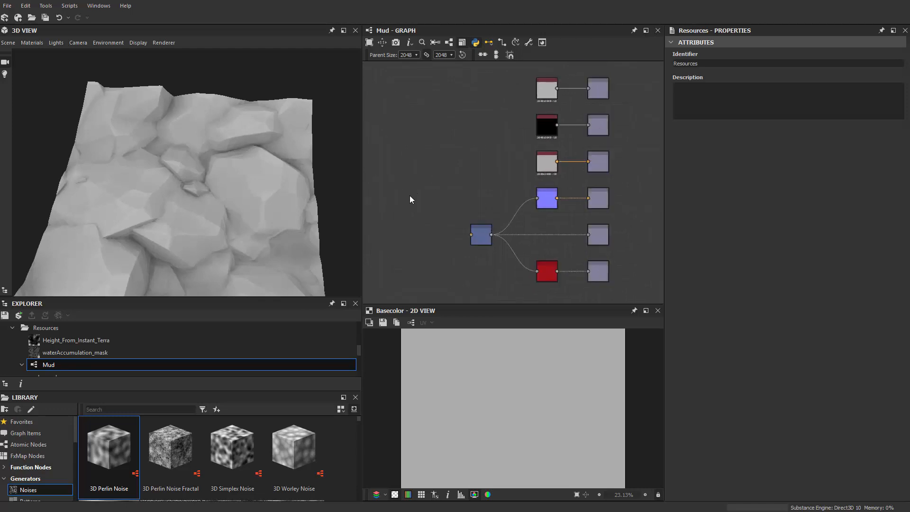
Step: Add a Clouds 2 noise node in the empty area before the Transformation 2D node
middle_click_drag(419, 195, 485, 181)
key("space")
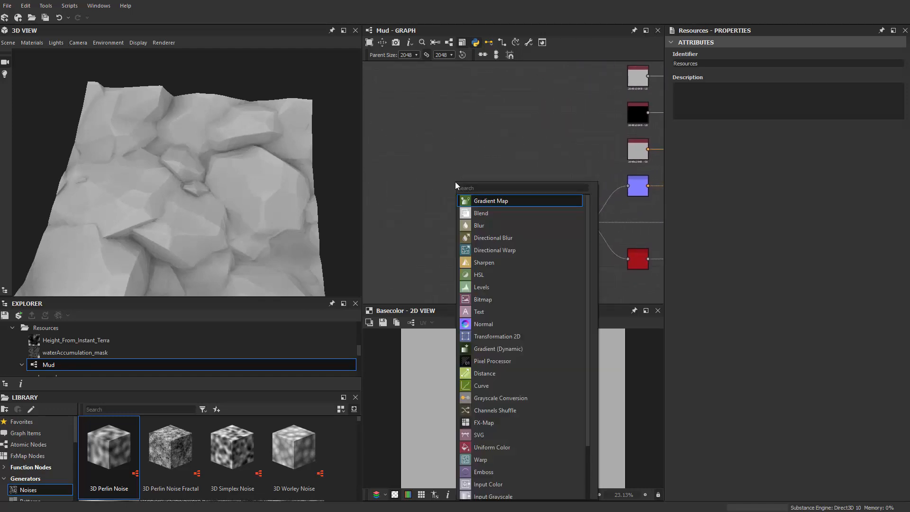
type("clou")
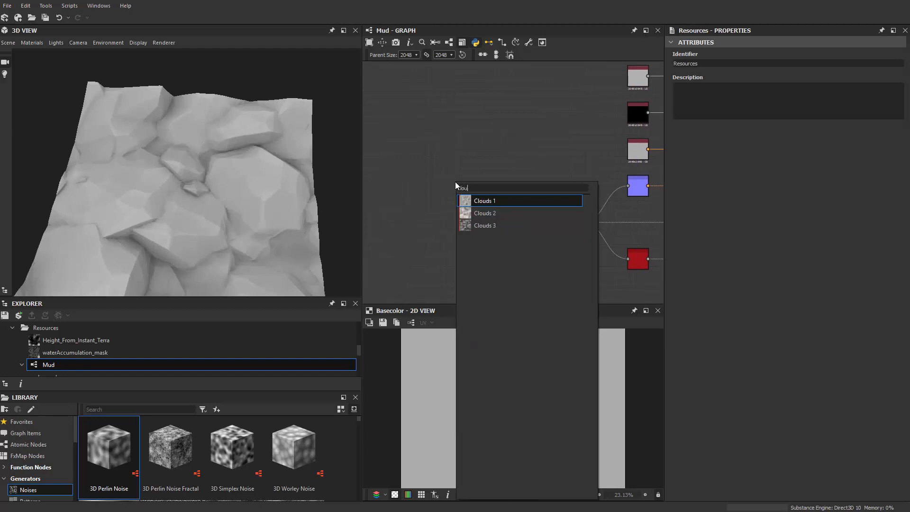
key("Down")
key("Return")
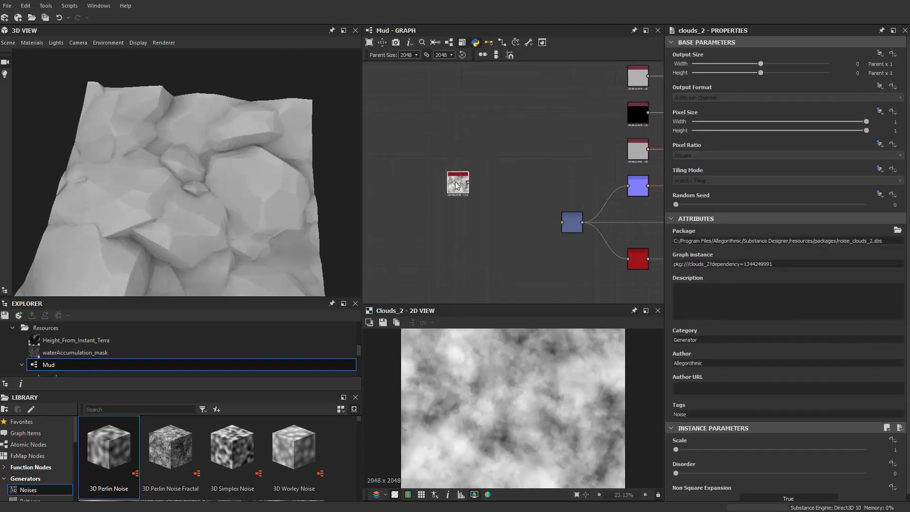
scroll(455, 182, "up", 2)
left_click_drag(456, 183, 419, 170)
Step: Add a Directional Noise 2 node and place it below the Clouds 2 node
scroll(417, 181, "down", 2)
middle_click_drag(419, 199, 438, 181)
key("space")
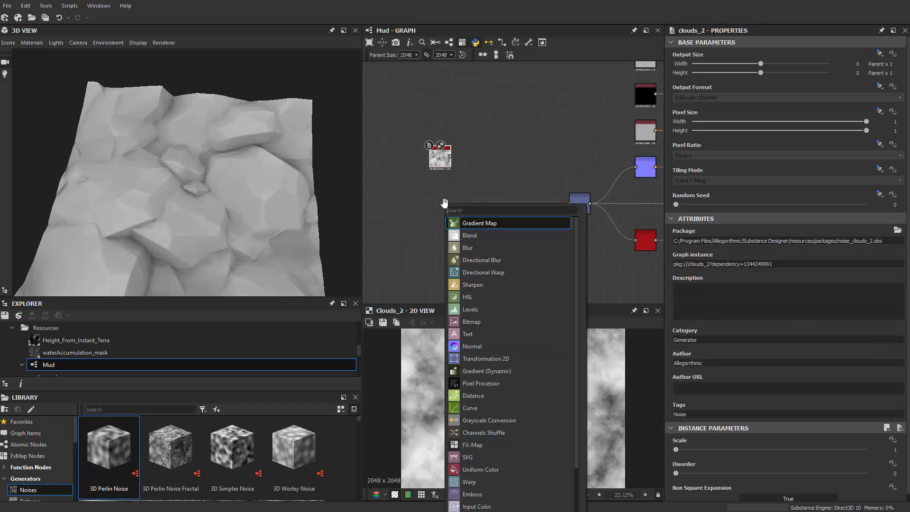
type("dire")
key("Down")
key("Down")
key("Down")
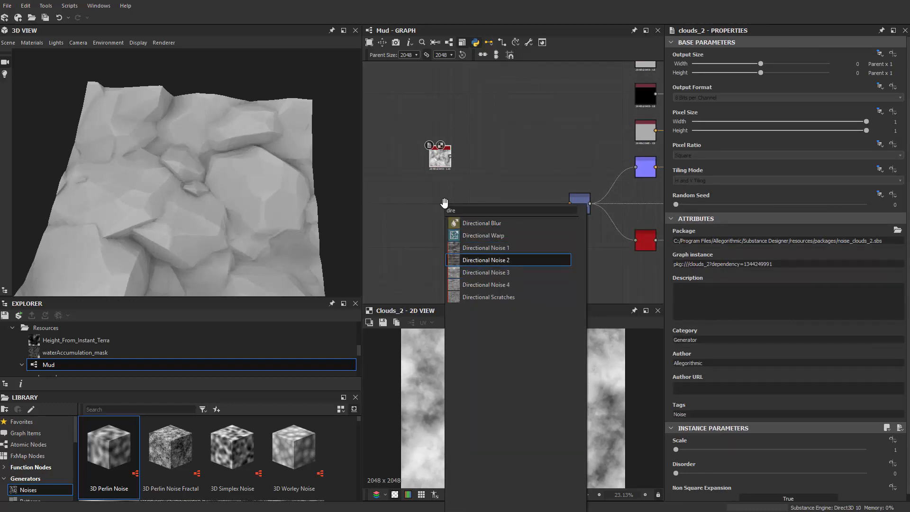
key("Return")
left_click_drag(444, 203, 440, 216)
scroll(433, 193, "up", 2)
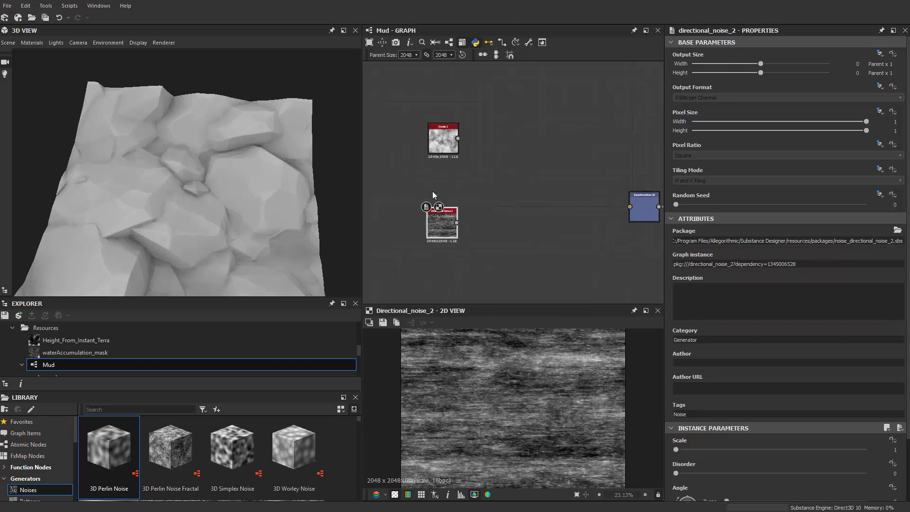
Step: Add a Blend node with Clouds 2 as its foreground and Directional Noise 2 as its background
middle_click_drag(432, 191, 413, 190)
key("space")
type("bl")
key("Return")
scroll(482, 182, "down", 2)
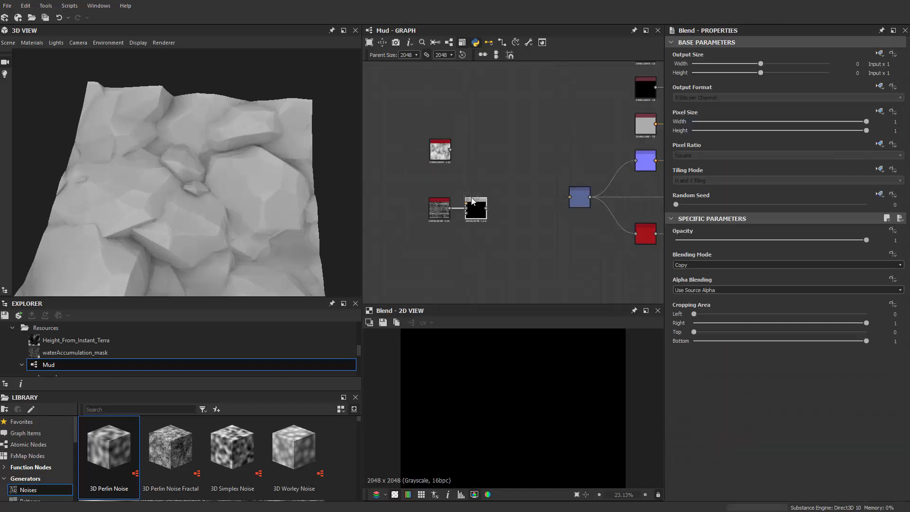
scroll(474, 198, "up", 2)
left_click_drag(475, 203, 481, 150)
left_click_drag(440, 129, 469, 154)
key("ctrl+z")
left_click_drag(482, 162, 475, 171)
scroll(482, 172, "up", 1)
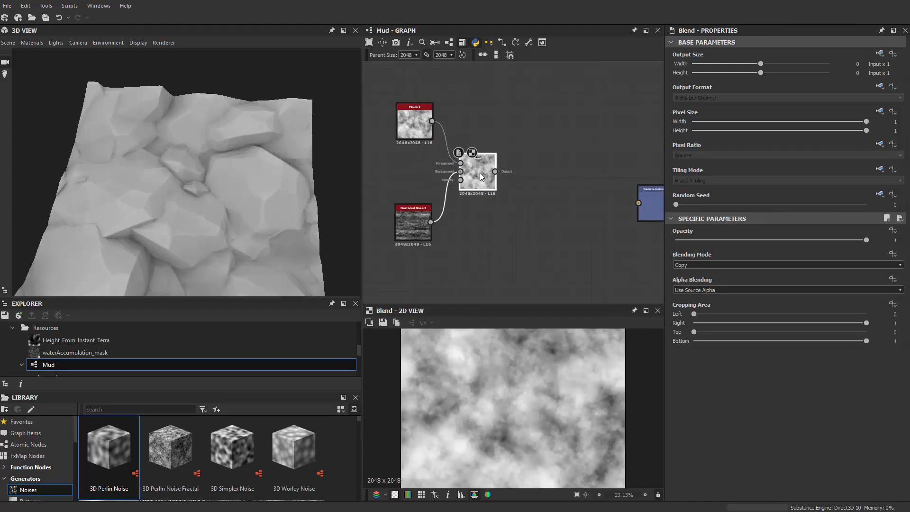
Step: Try the Multiply, Subtract, Add (Linear Dodge), Min (Darken), Switch and Divide blending modes on the Blend node
left_click(701, 265)
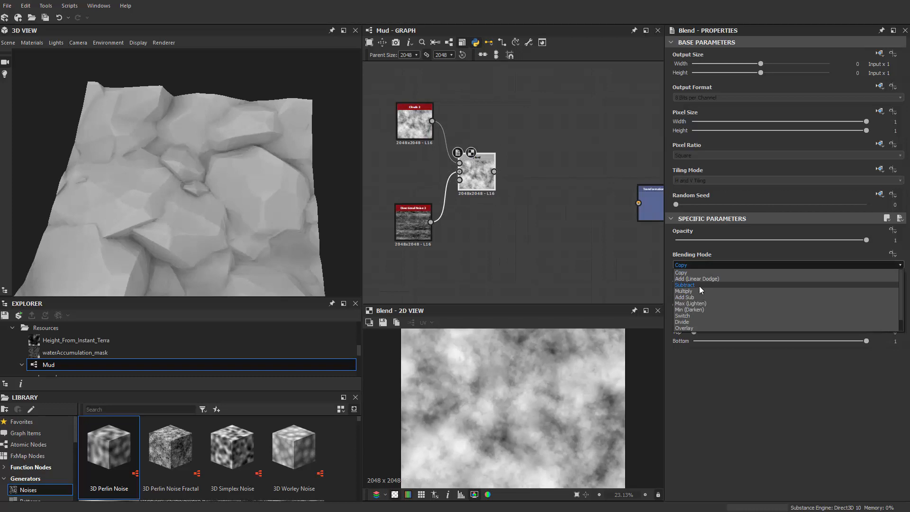
left_click(699, 291)
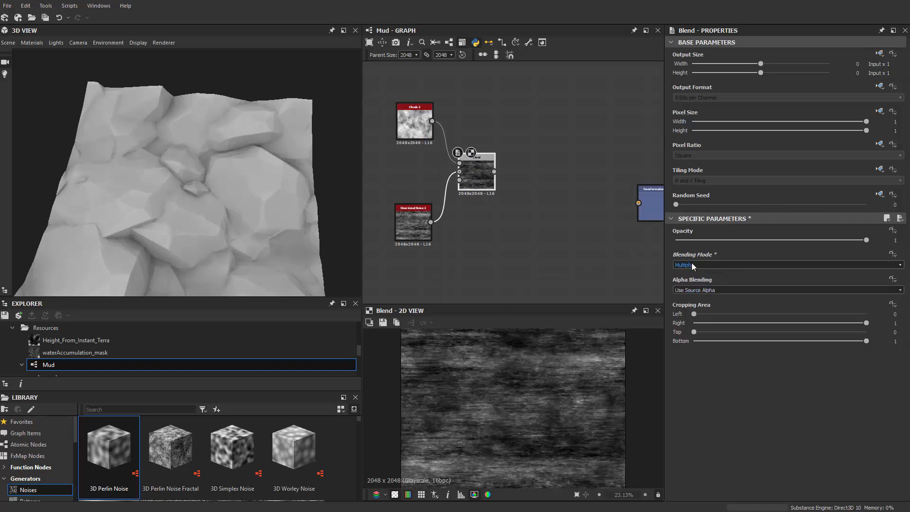
left_click(691, 264)
left_click(695, 285)
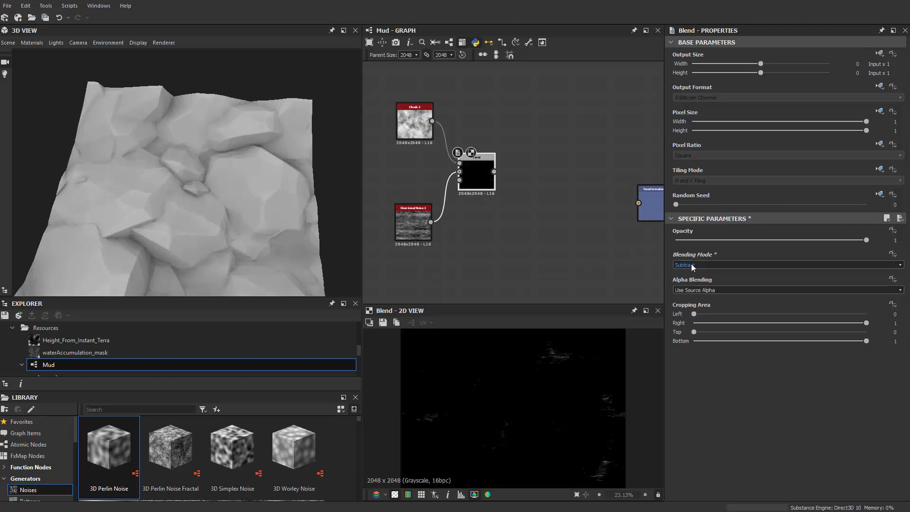
left_click(692, 265)
left_click(694, 281)
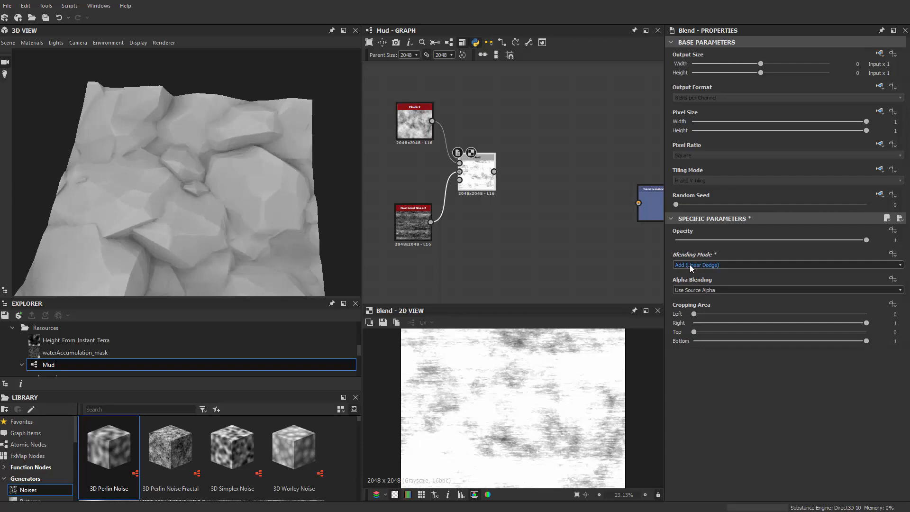
left_click(692, 264)
left_click(692, 284)
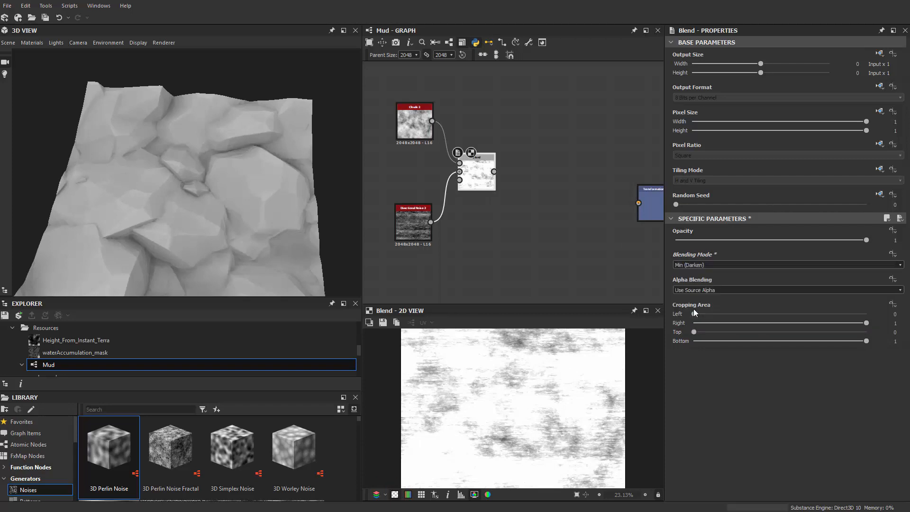
left_click(695, 265)
left_click(698, 314)
left_click(693, 265)
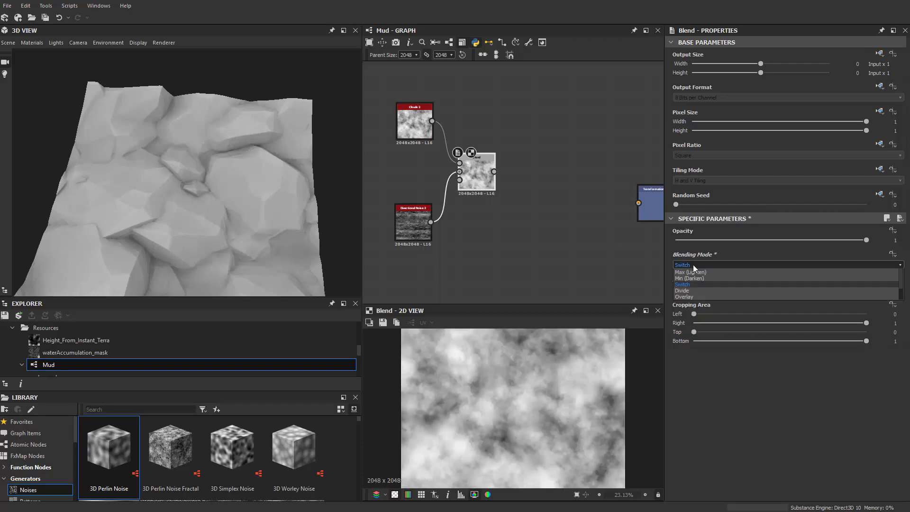
left_click(694, 320)
Step: Set the Blend node's blending mode to Overlay
left_click(689, 266)
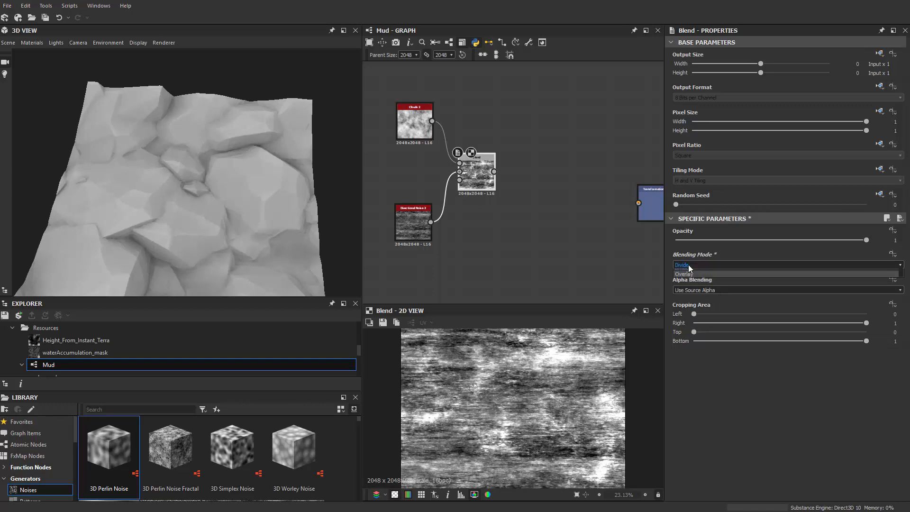
left_click(689, 326)
scroll(534, 220, "down", 2)
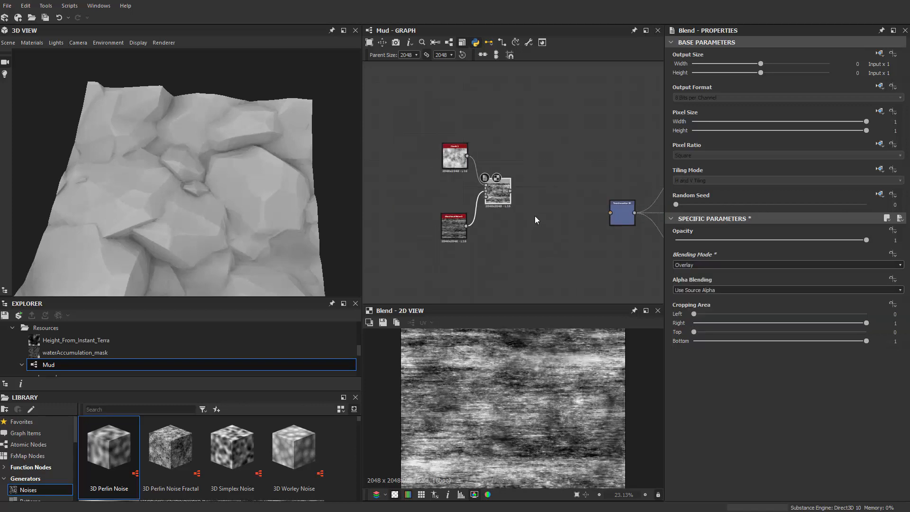
middle_click_drag(534, 216, 547, 196)
Step: Add a Blur HQ Grayscale node fed by the Blend node's output
left_click_drag(432, 116, 529, 223)
scroll(509, 178, "up", 2)
left_click_drag(509, 177, 476, 177)
scroll(498, 177, "up", 1)
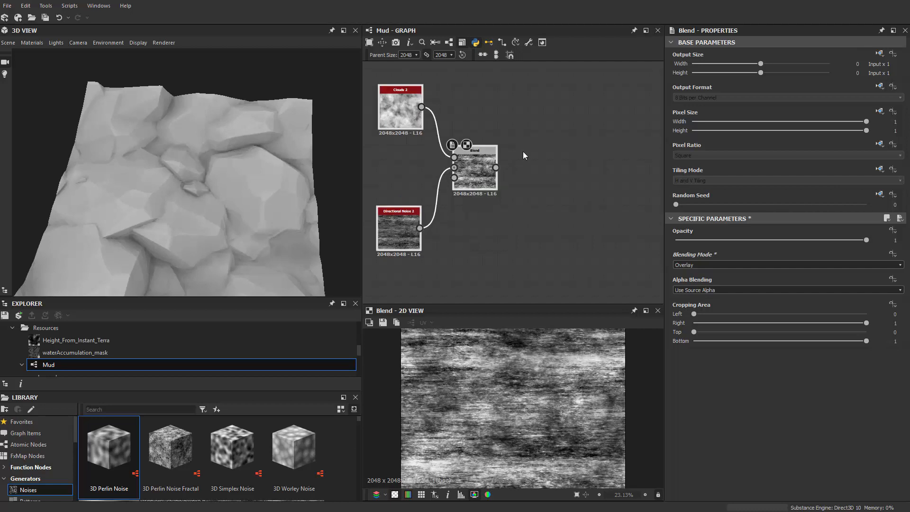
scroll(516, 153, "up", 1)
key("space")
type("blu")
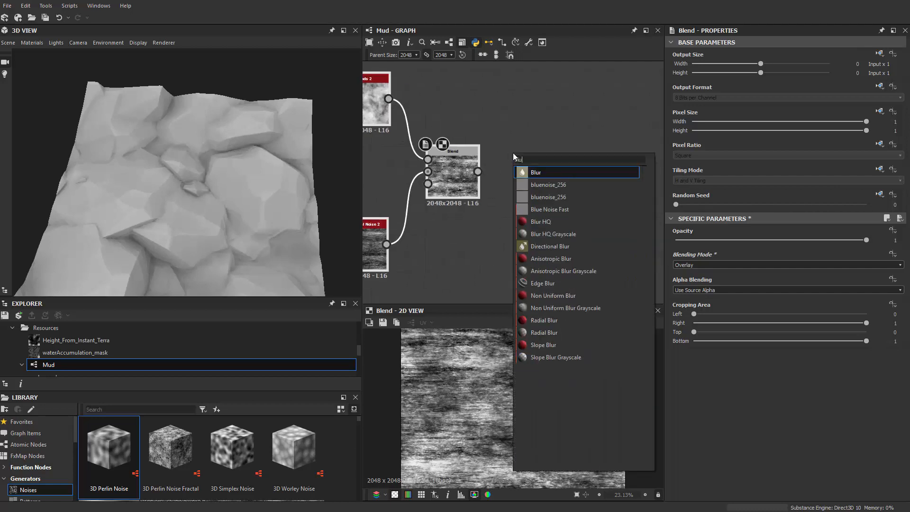
key("Down")
key("Down")
key("Down")
key("Down")
key("Down")
key("Return")
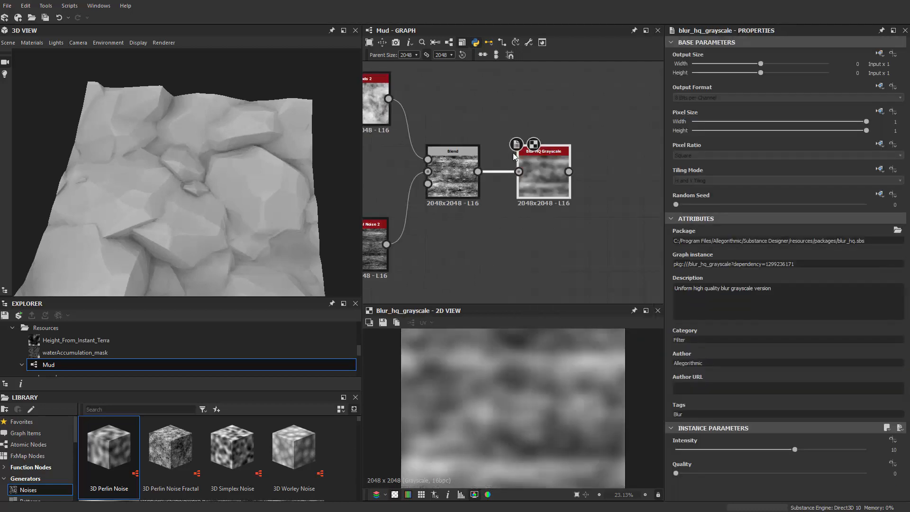
Step: Connect the Blur HQ Grayscale output to the Transformation 2D node and move the four noise-chain nodes in line with it
scroll(530, 175, "down", 2)
scroll(603, 166, "down", 1)
middle_click_drag(603, 165, 521, 144)
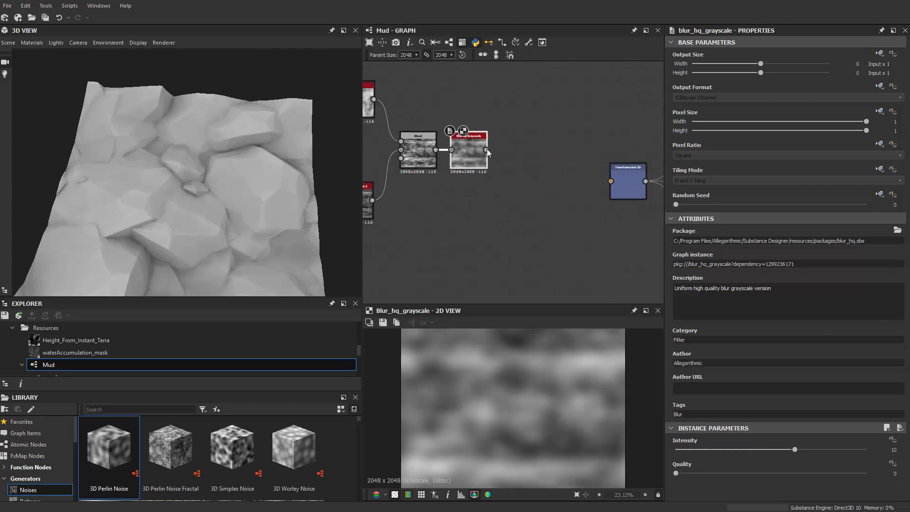
scroll(509, 209, "down", 2)
middle_click_drag(544, 202, 550, 203)
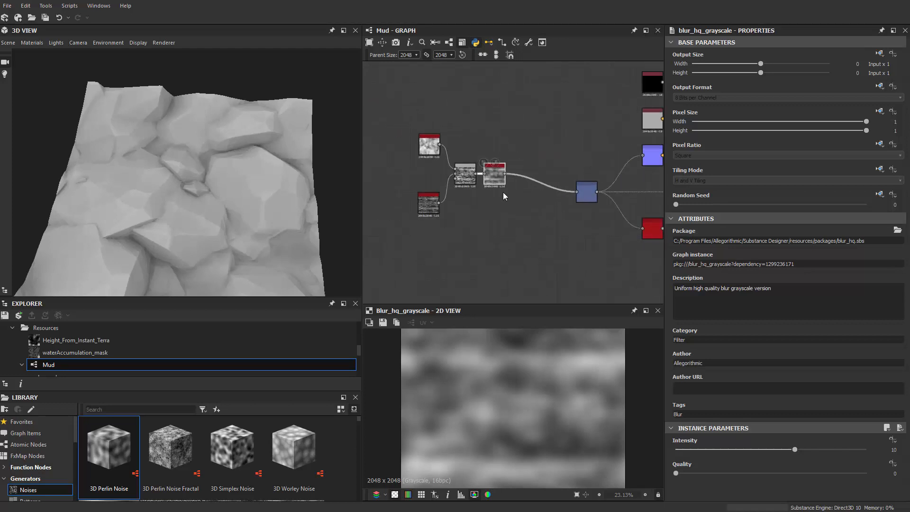
left_click_drag(406, 128, 493, 222)
left_click_drag(494, 174, 498, 193)
Step: Display the Mud graph's outputs in the 3D view and inspect the terrain surface from several angles
right_click(514, 110)
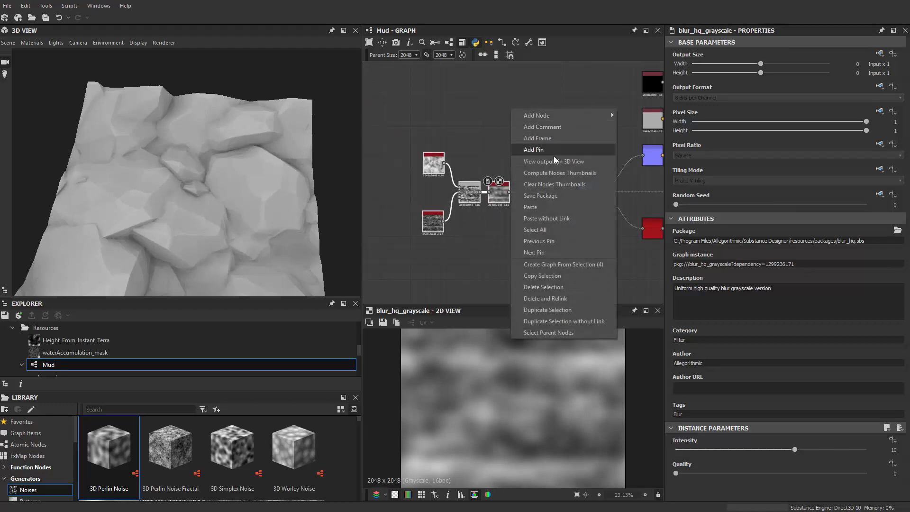
left_click(556, 161)
left_click_drag(210, 189, 244, 142)
middle_click_drag(402, 123, 445, 120)
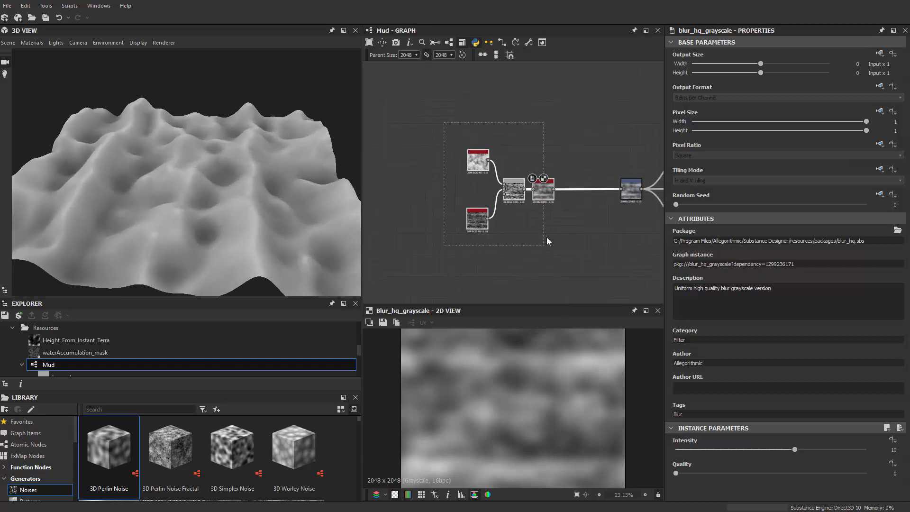
scroll(479, 176, "up", 4)
scroll(493, 142, "down", 3)
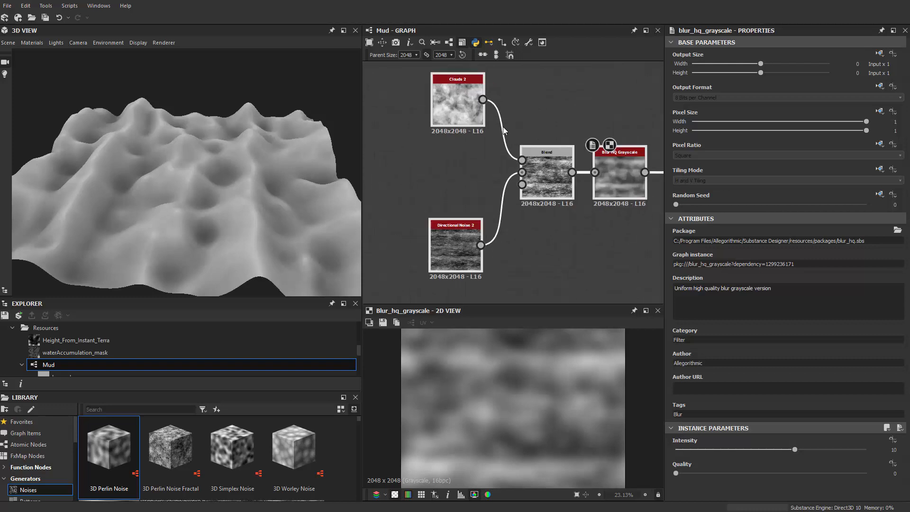
left_click_drag(211, 223, 223, 159)
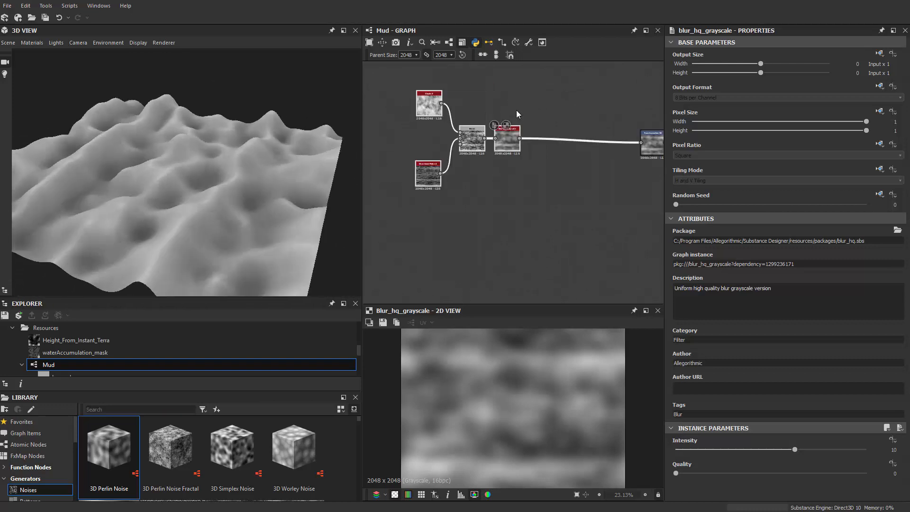
middle_click_drag(515, 110, 491, 115)
key("space")
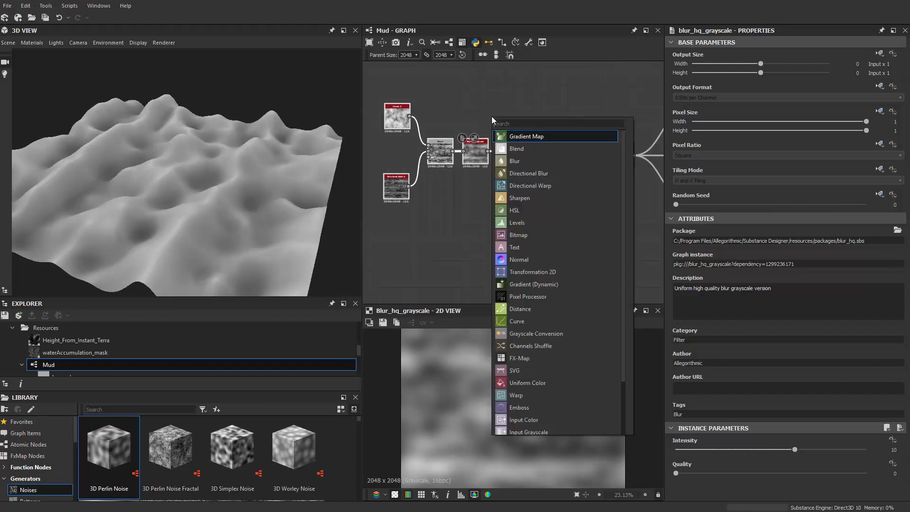
type("aut")
type("p")
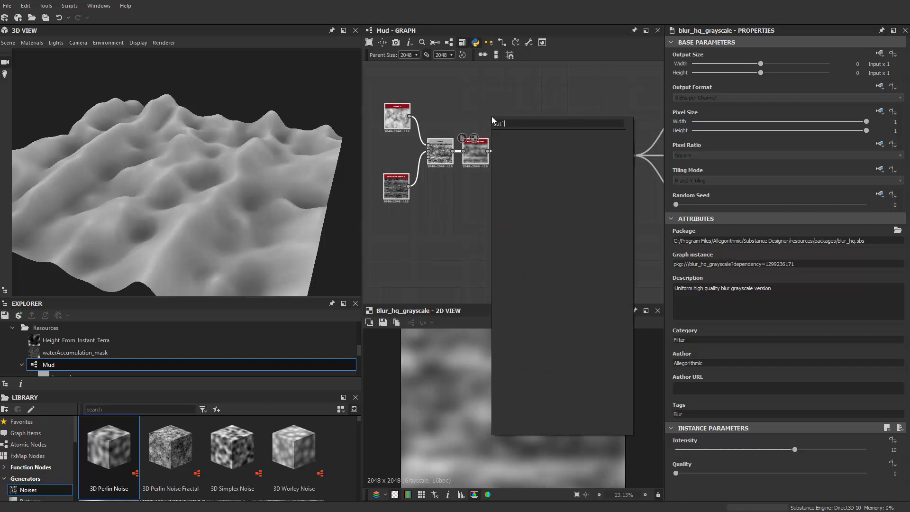
left_click(535, 81)
Step: Insert a Histogram Range node between the Blur HQ Grayscale and Transformation 2D nodes and line it up with the chain
key("space")
type("hist")
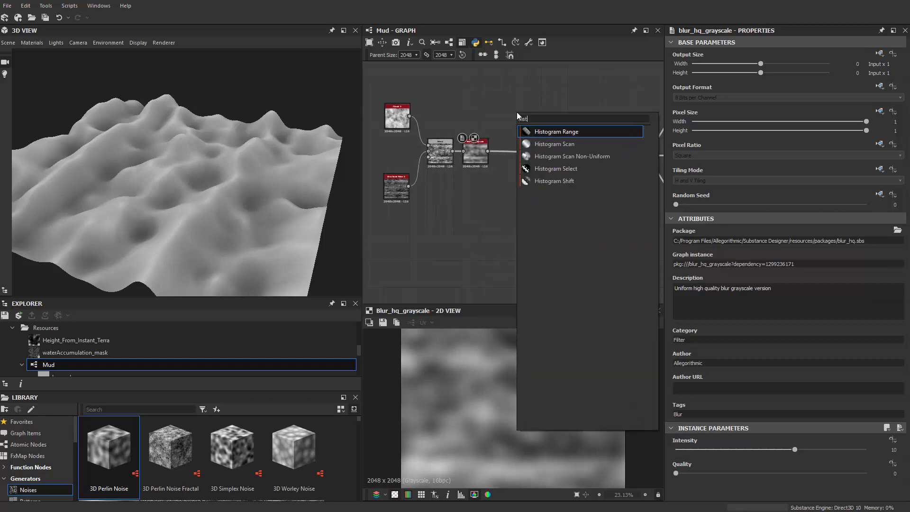
key("Down")
key("Up")
key("Return")
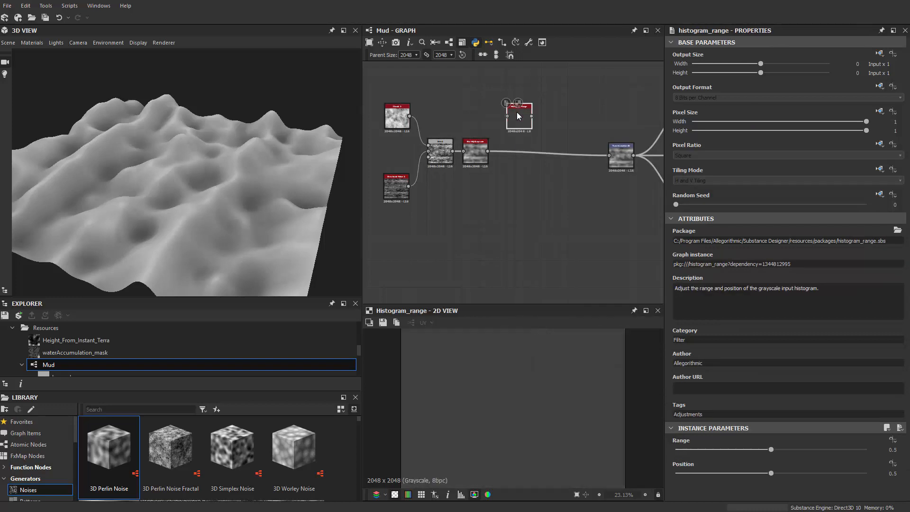
left_click_drag(507, 115, 487, 151)
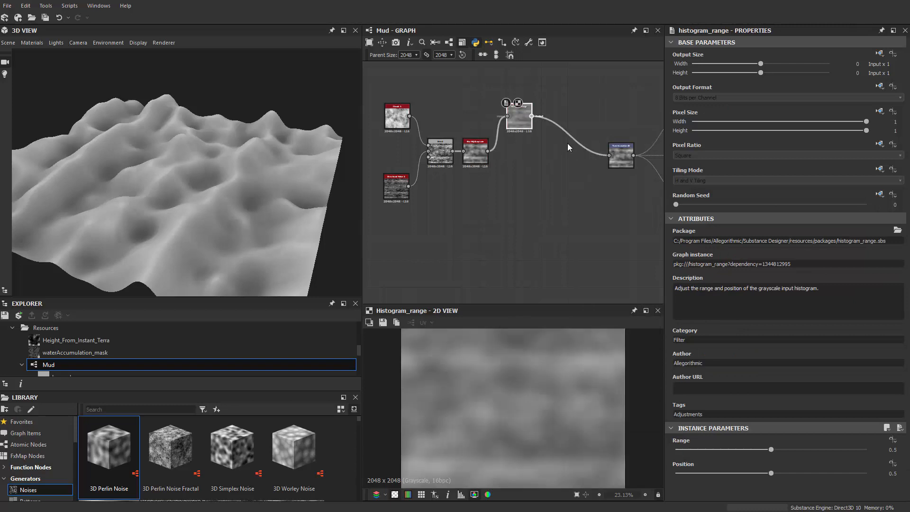
left_click_drag(518, 116, 532, 157)
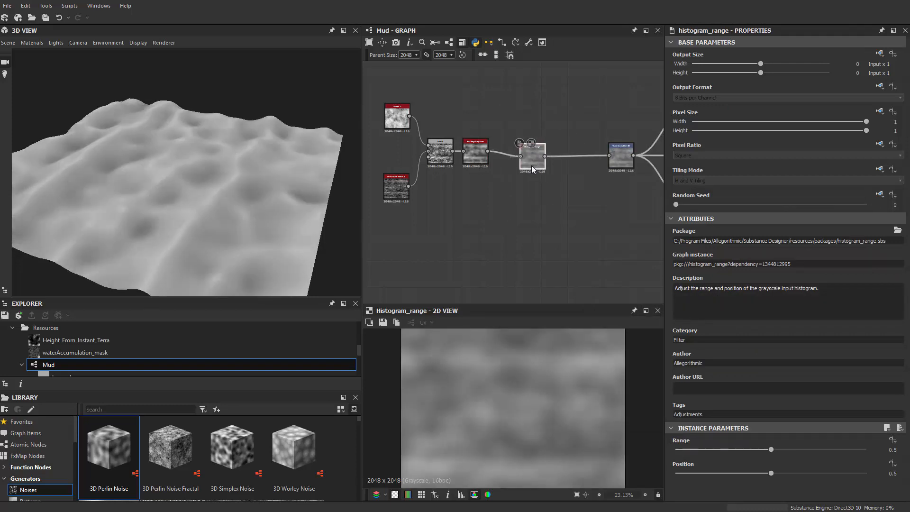
Step: Set the Directional Noise 2 node's angle to 45 degrees
scroll(483, 171, "down", 2)
left_click_drag(185, 153, 139, 188)
scroll(504, 207, "up", 4)
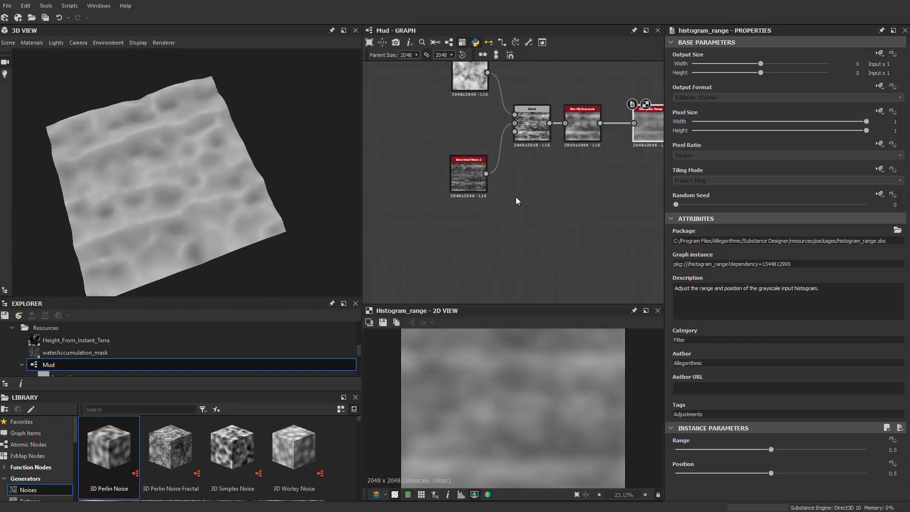
left_click(462, 175)
scroll(597, 372, "down", 2)
scroll(484, 196, "up", 2)
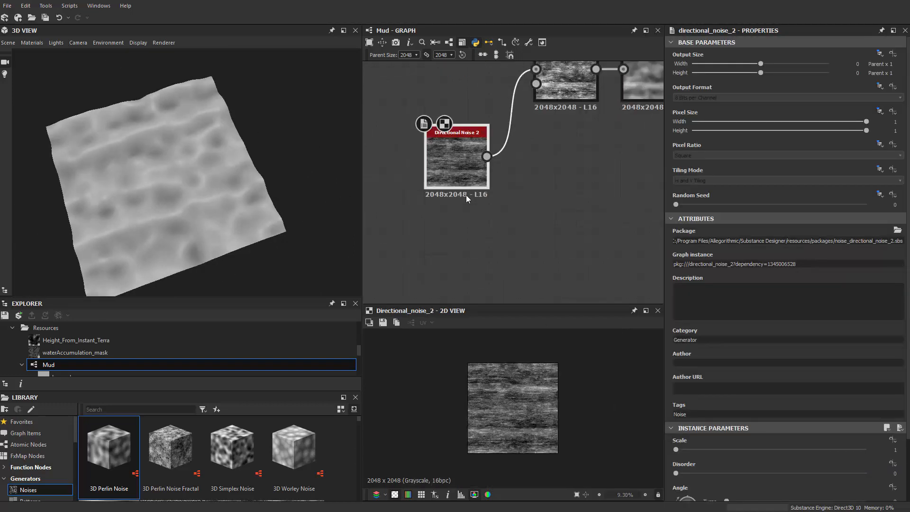
scroll(675, 351, "down", 3)
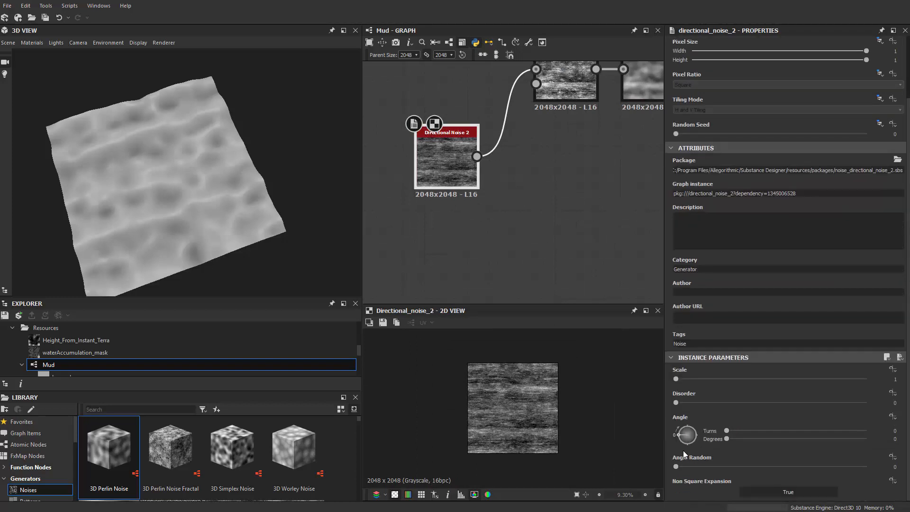
left_click_drag(685, 454, 681, 440)
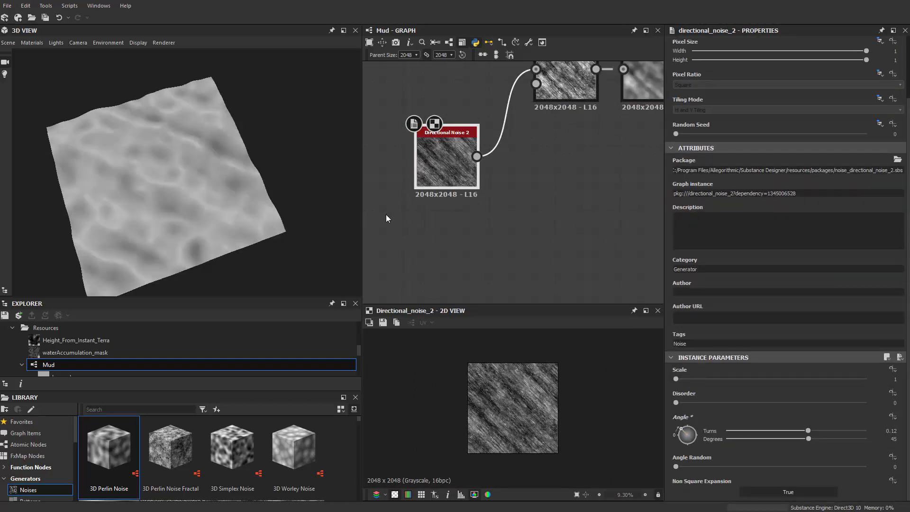
Step: Insert a Directional Warp node between Directional Noise 2 and the Blend node, spacing the nodes apart
middle_click_drag(448, 175, 463, 216)
left_click_drag(463, 217, 430, 216)
middle_click_drag(478, 211, 519, 220)
key("space")
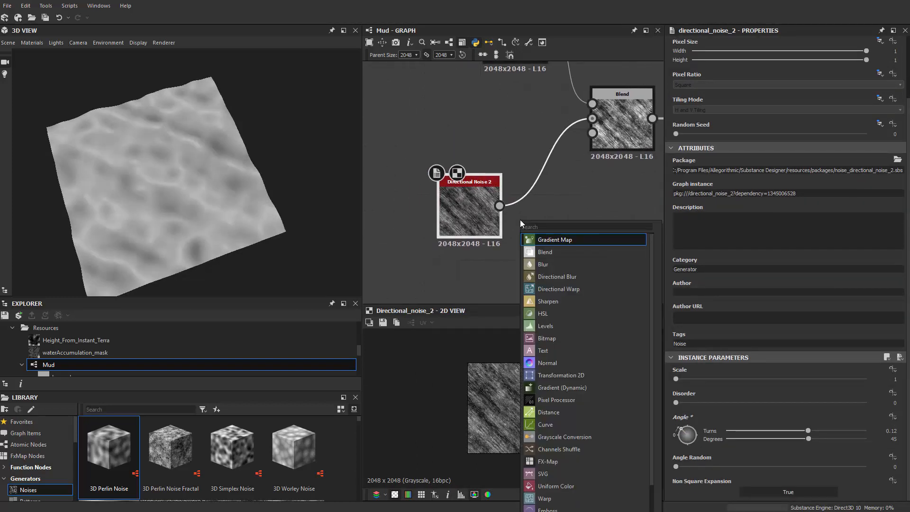
type("direc")
key("Down")
key("Return")
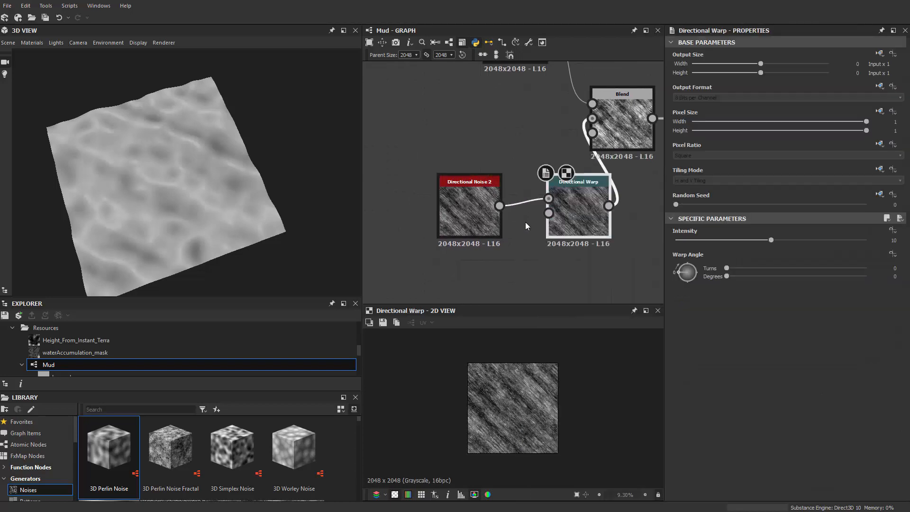
left_click_drag(475, 212, 411, 212)
left_click_drag(574, 213, 531, 213)
Step: Add a Perlin Noise node feeding the Directional Warp's intensity input and lower the noise's scale
middle_click_drag(408, 273, 462, 231)
left_click(461, 231)
key("space")
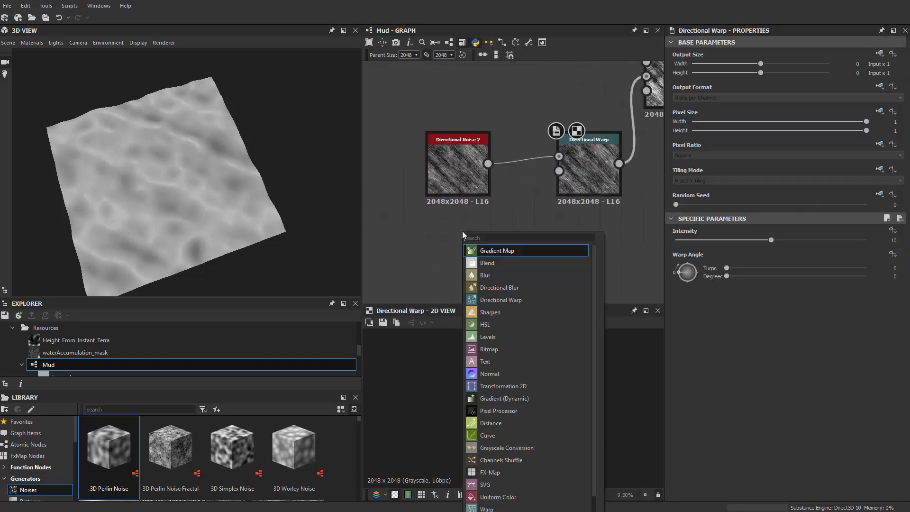
type("perlin")
key("Return")
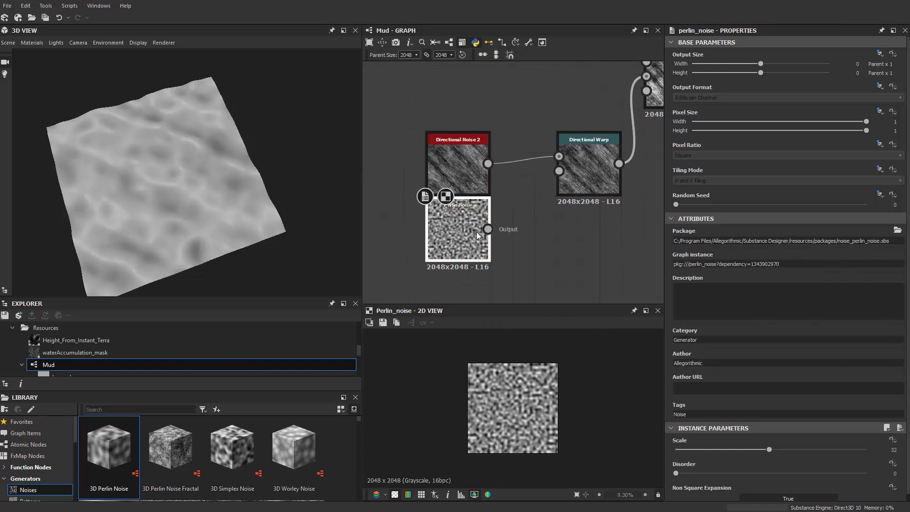
left_click_drag(476, 232, 559, 171)
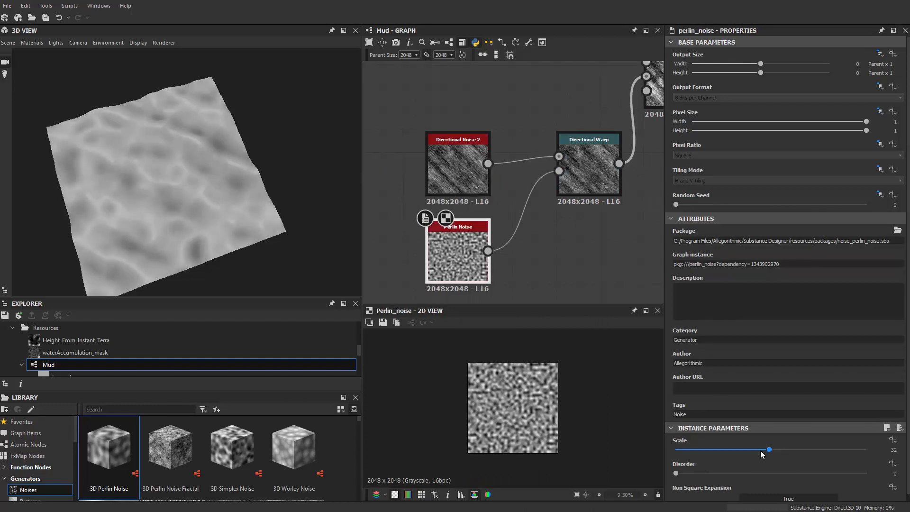
left_click_drag(760, 450, 694, 457)
Step: Set the Directional Warp's intensity to 30 and its warp angle to 135 degrees
left_click(584, 166)
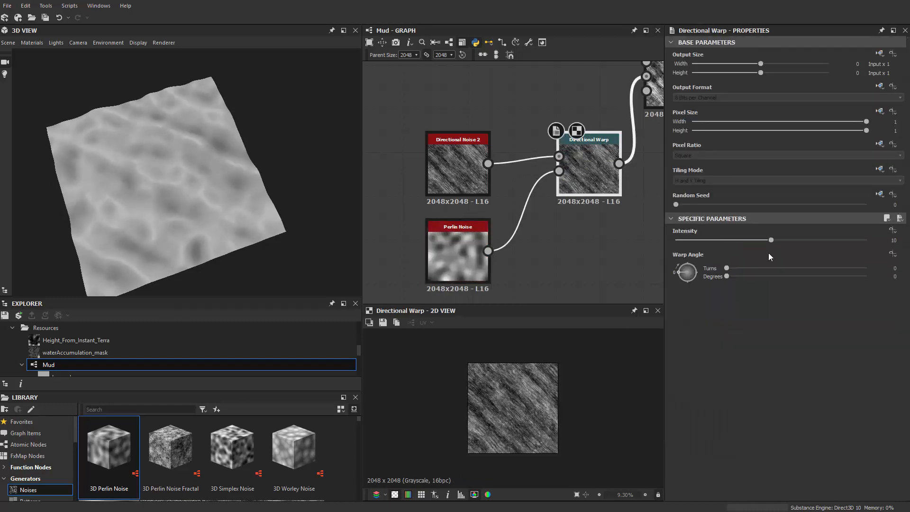
left_click_drag(771, 241, 876, 239)
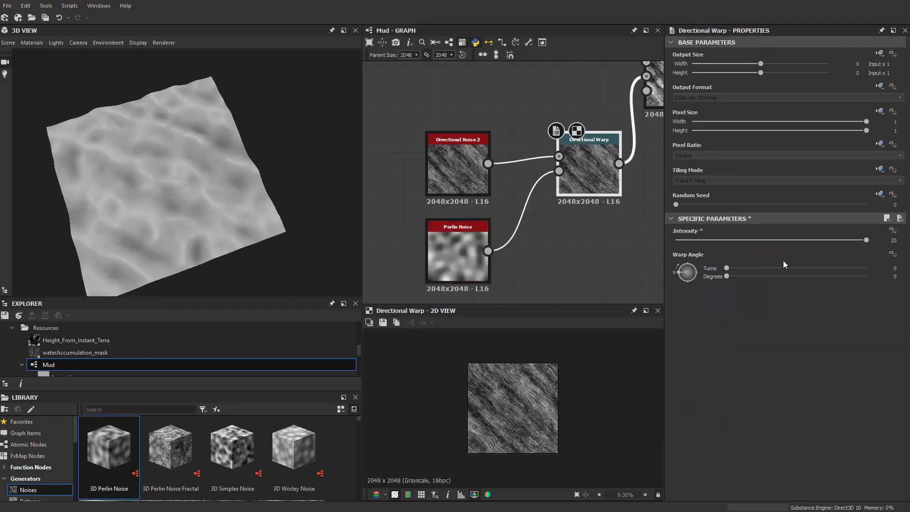
left_click(698, 263)
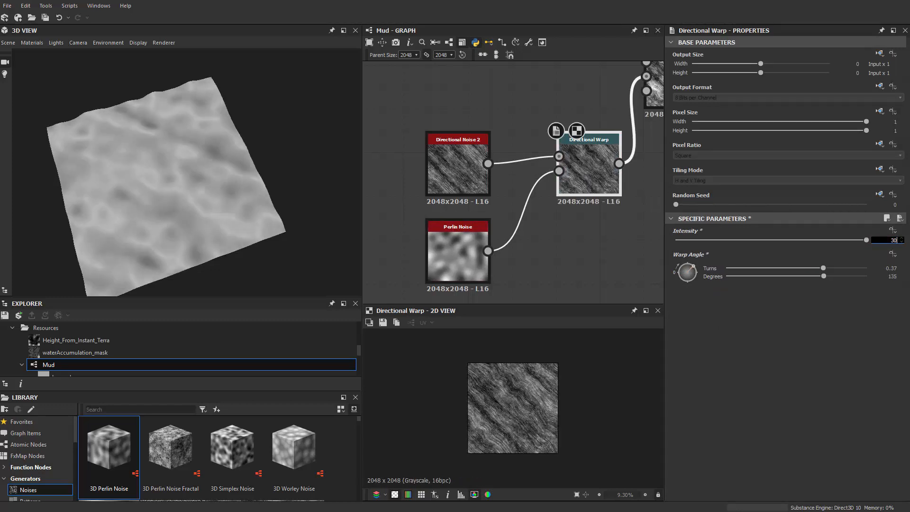
key("Return")
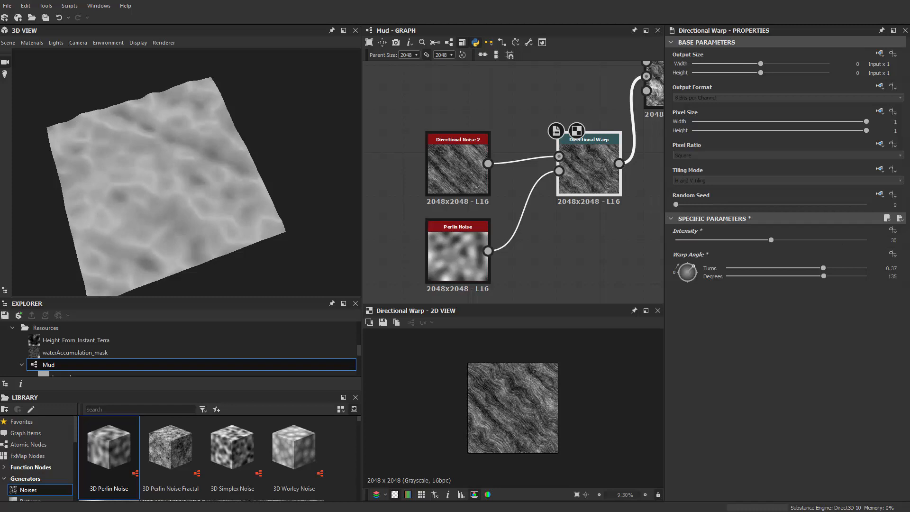
Step: Move the Directional Noise 2 and Perlin Noise nodes in line with the Directional Warp and preview the Blend node's result
left_click_drag(478, 112, 455, 239)
left_click_drag(454, 252, 442, 209)
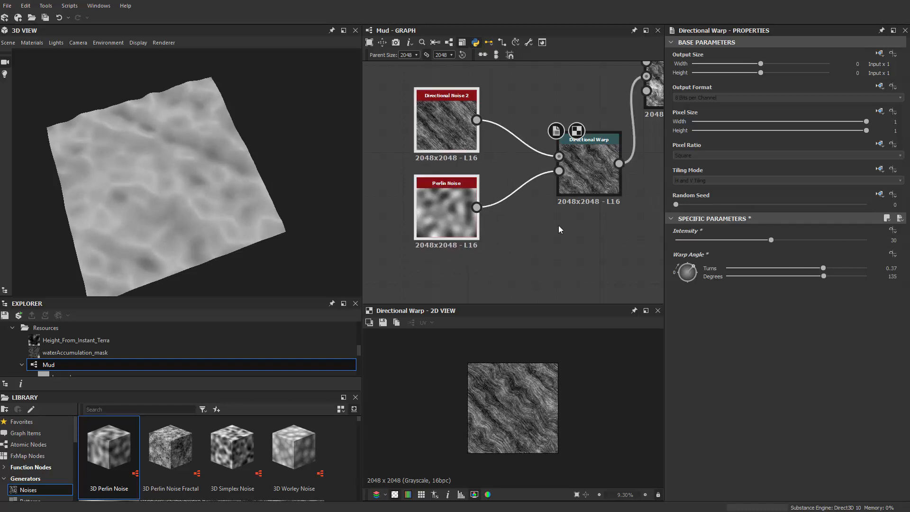
middle_click_drag(533, 165, 502, 237)
scroll(502, 237, "down", 2)
left_click(601, 179)
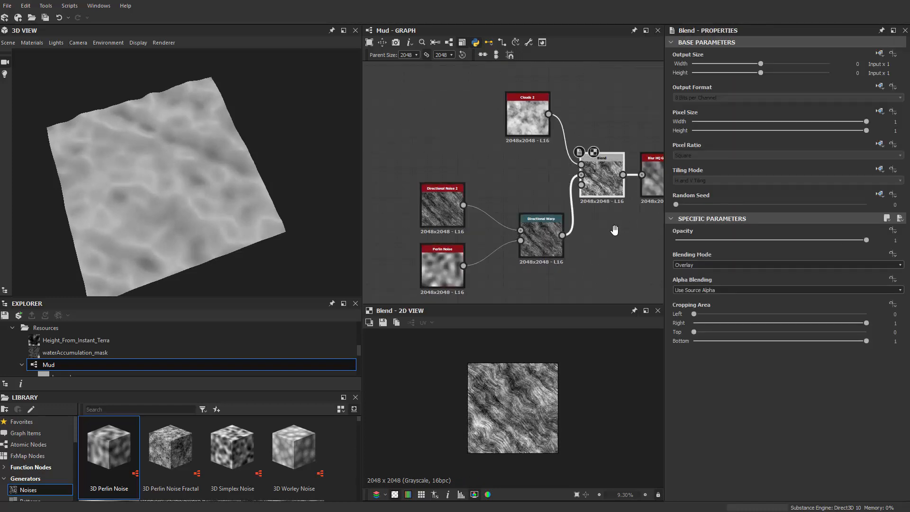
middle_click_drag(609, 228, 553, 228)
left_click_drag(199, 204, 207, 161)
Step: Shift the noise-chain nodes up to Histogram Range away from the Transformation 2D node to make room for another node
scroll(550, 211, "down", 3)
scroll(422, 141, "down", 2)
left_click_drag(406, 114, 573, 251)
scroll(576, 244, "up", 3)
left_click_drag(563, 136, 537, 158)
scroll(554, 159, "up", 5)
middle_click_drag(561, 187, 510, 215)
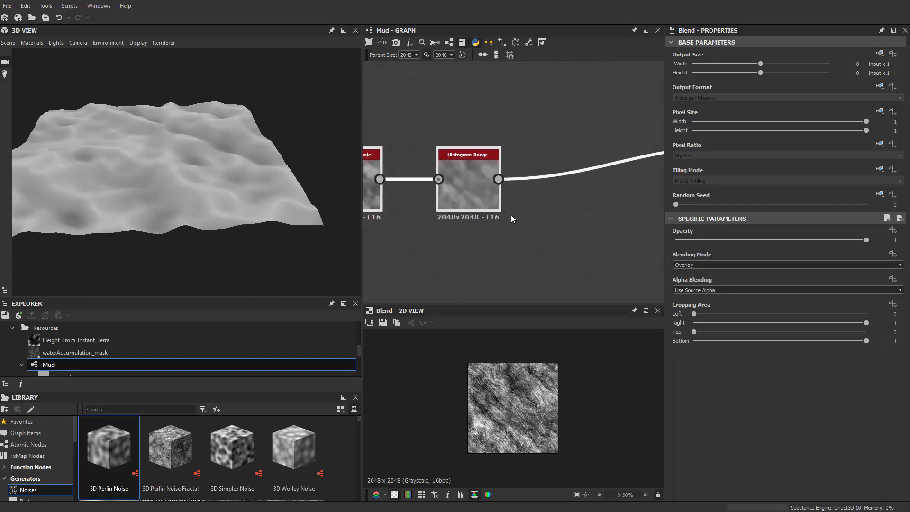
scroll(511, 215, "down", 1)
left_click(519, 226)
left_click_drag(497, 200, 515, 191)
middle_click_drag(509, 150, 414, 164)
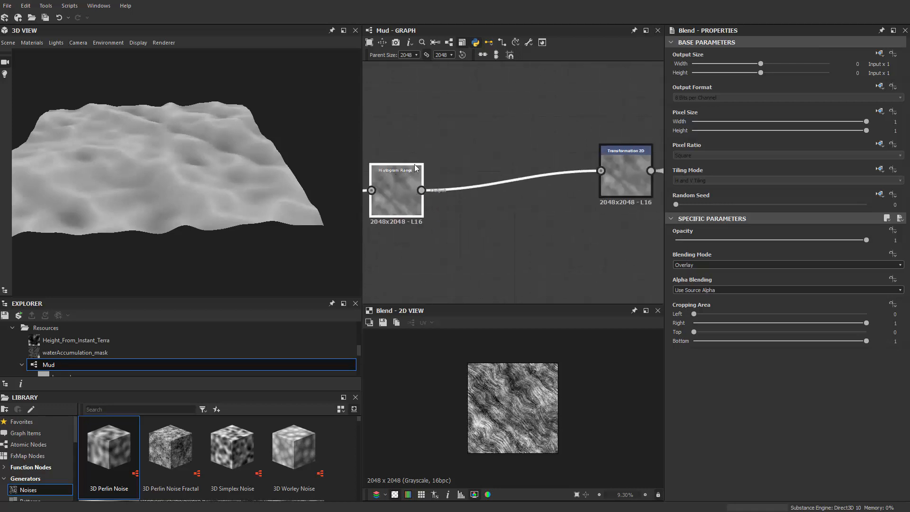
Step: Insert a Slope Blur Grayscale node before Transformation 2D, with Histogram Range feeding both its grayscale and slope inputs
scroll(414, 164, "down", 2)
middle_click_drag(455, 141, 471, 145)
key("space")
type("slo")
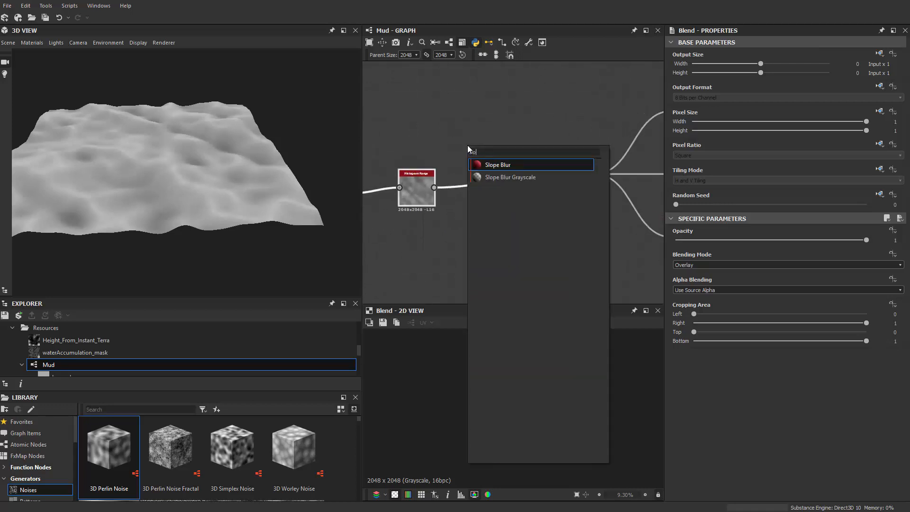
key("Down")
key("Return")
scroll(445, 223, "up", 2)
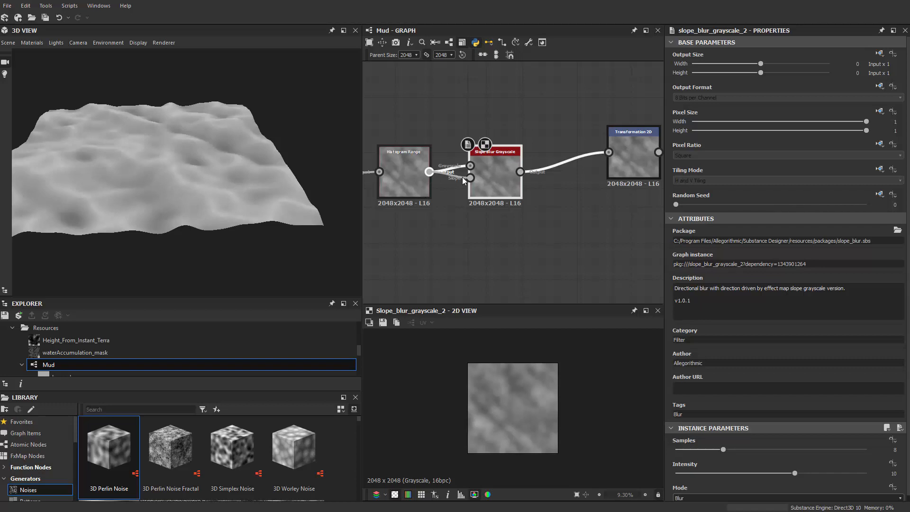
left_click_drag(462, 177, 470, 178)
Step: Set the Slope Blur Grayscale's intensity to 2.46
scroll(490, 176, "up", 1)
scroll(189, 175, "up", 3)
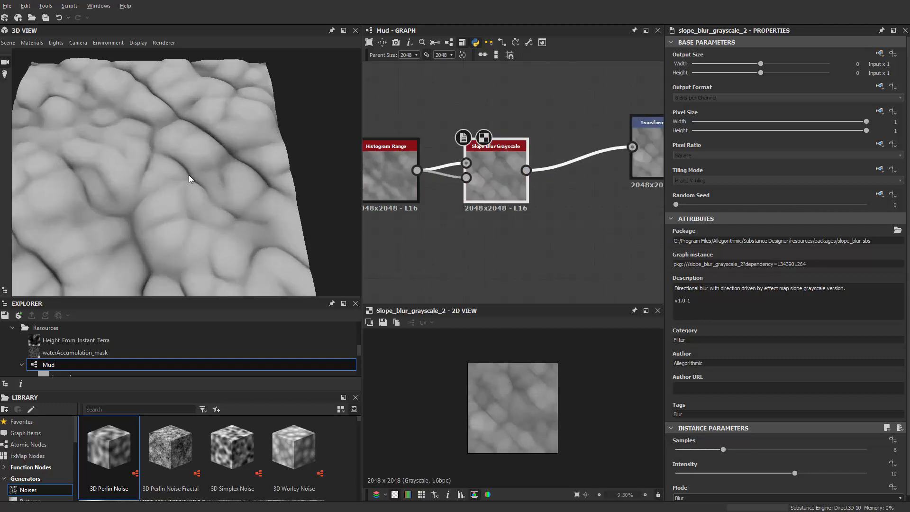
scroll(188, 174, "up", 2)
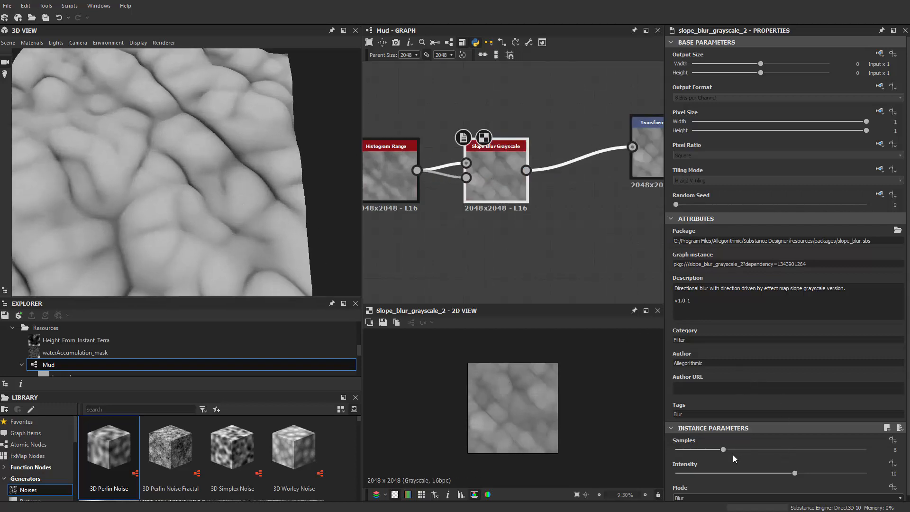
left_click_drag(794, 473, 768, 474)
left_click_drag(694, 474, 703, 472)
Step: Move the whole noise chain, including Slope Blur Grayscale, further from Transformation 2D and inspect the terrain from a lower angle
scroll(599, 217, "down", 5)
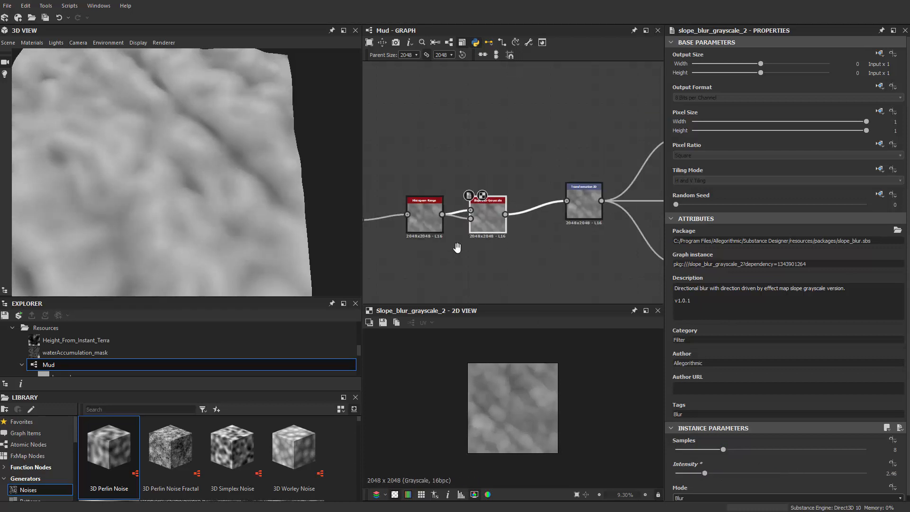
scroll(389, 146, "down", 2)
middle_click_drag(390, 147, 558, 119)
left_click_drag(450, 93, 635, 212)
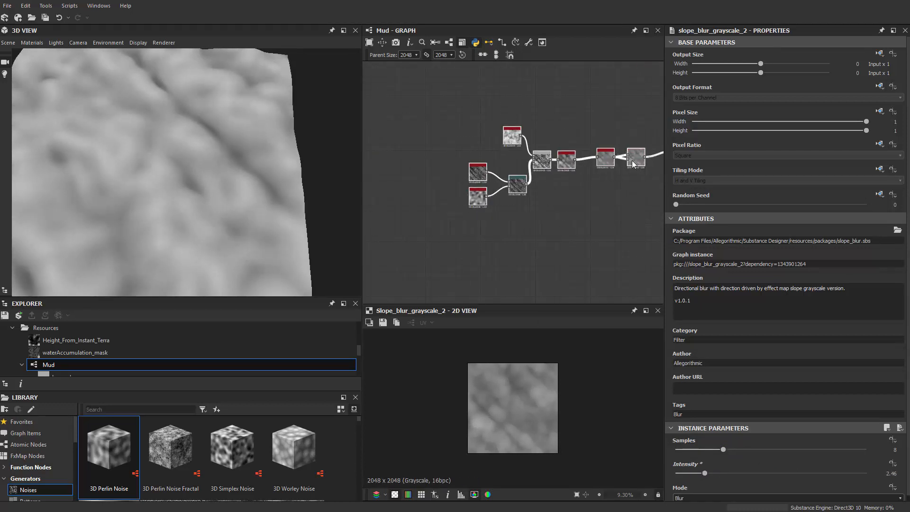
middle_click_drag(632, 164, 569, 161)
scroll(548, 166, "up", 4)
left_click_drag(206, 144, 229, 121)
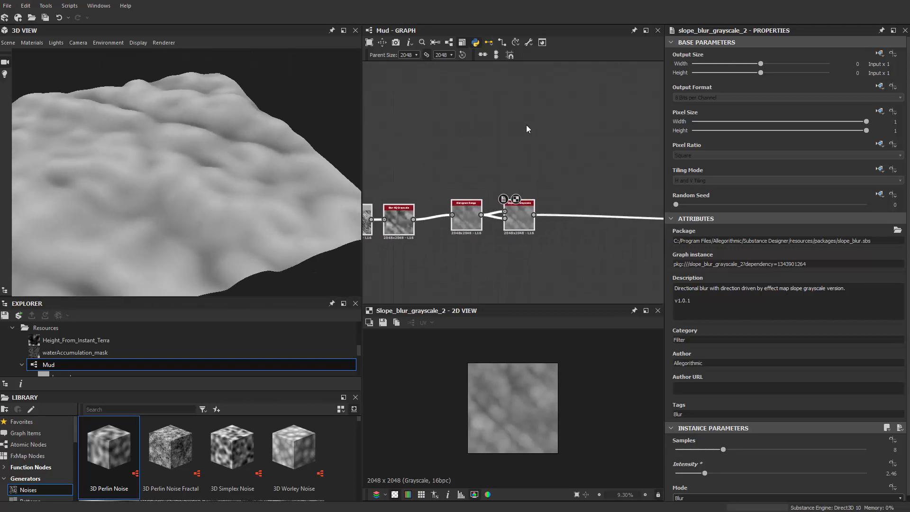
Step: Add a second Directional Warp node beyond Slope Blur Grayscale and connect the slope blur's output to its main input
scroll(531, 122, "up", 3)
key("space")
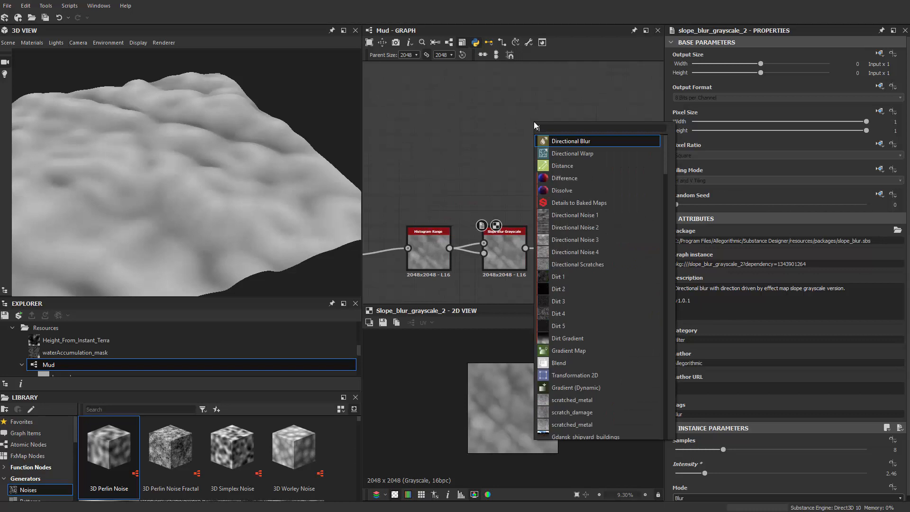
key("Down")
key("Return")
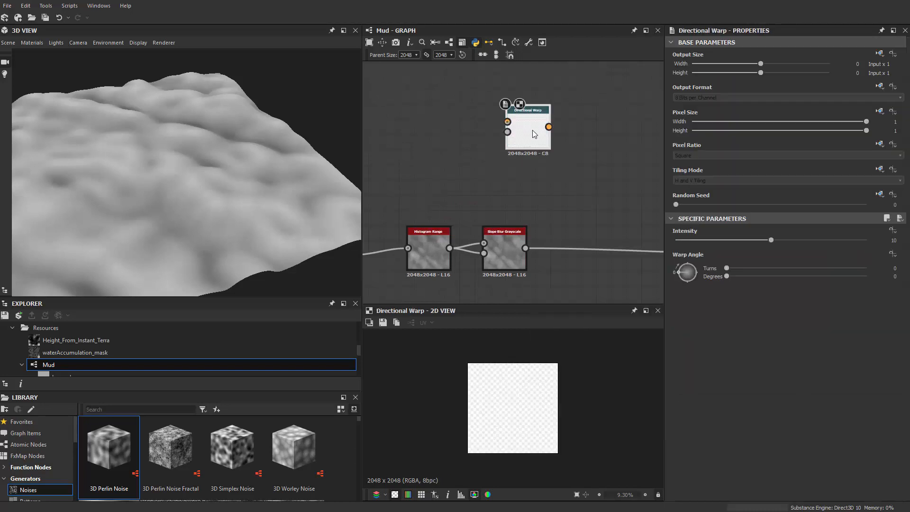
left_click_drag(533, 134, 596, 215)
scroll(596, 215, "up", 1)
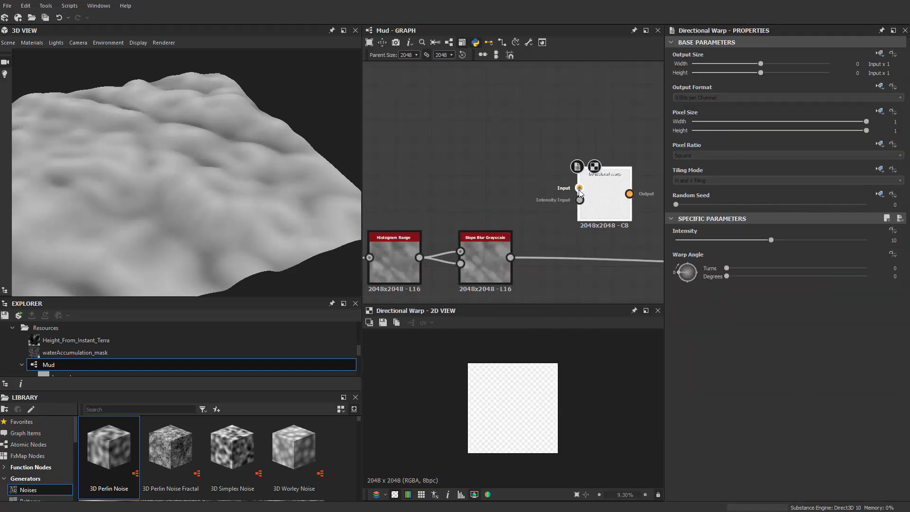
left_click_drag(510, 257, 579, 188)
left_click_drag(598, 199, 617, 190)
middle_click_drag(516, 169, 532, 159)
Step: Add a Clouds 2 node above the Slope Blur Grayscale node
key("space")
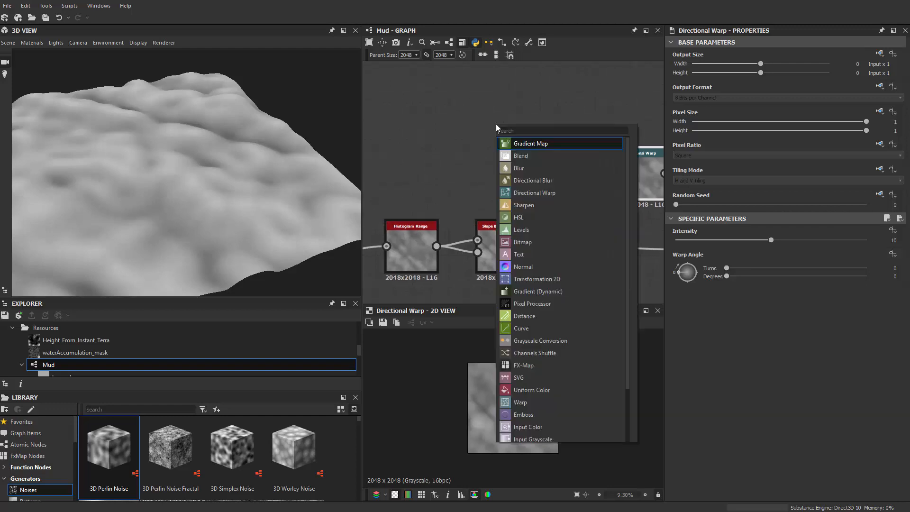
type("cloud")
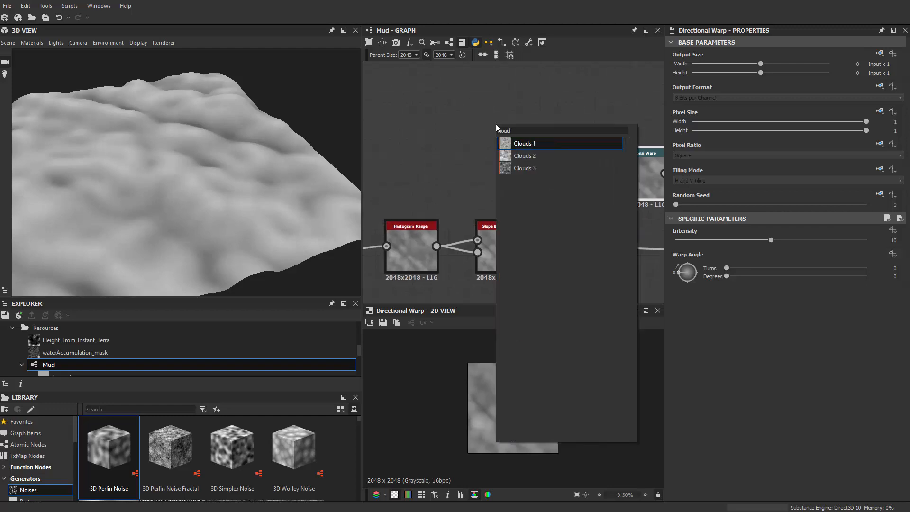
key("Down")
key("Return")
middle_click_drag(579, 172, 545, 166)
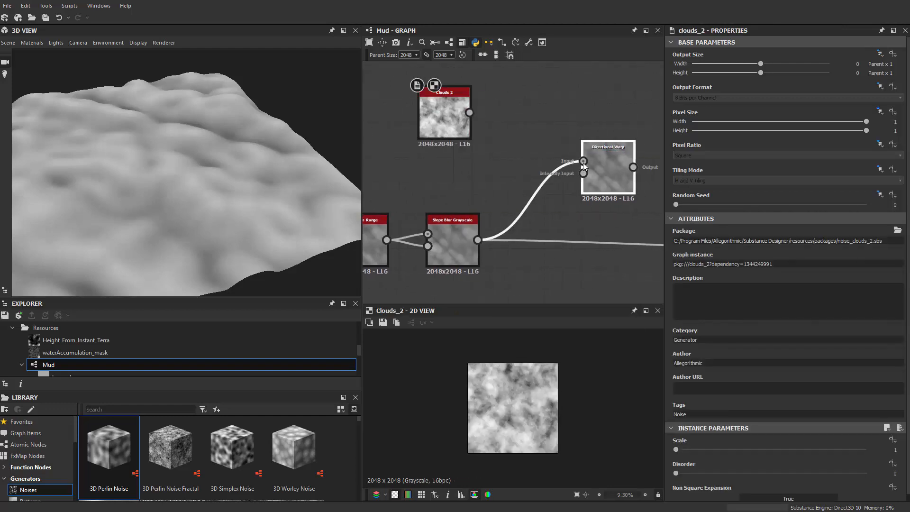
key("space")
key("Escape")
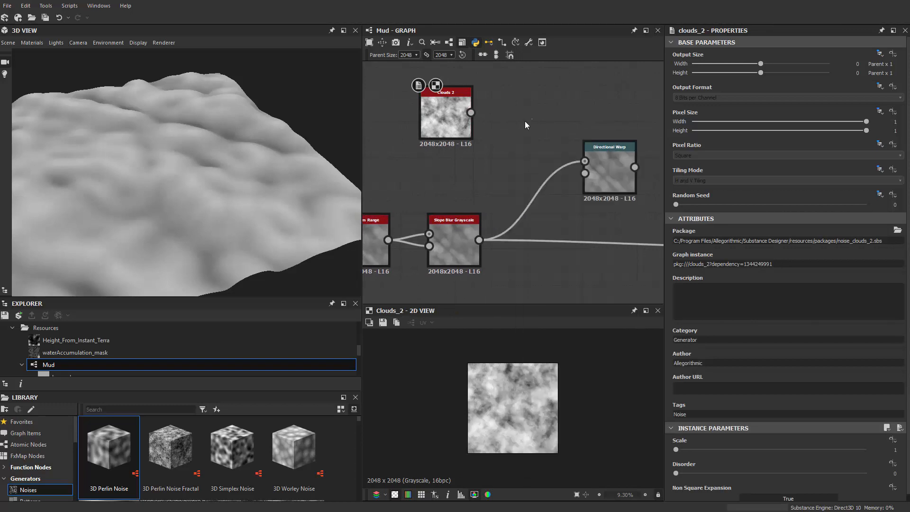
Step: Use Clouds 2 as the new Directional Warp's intensity input, set intensity to 20, and route its output to Transformation 2D
left_click(615, 169)
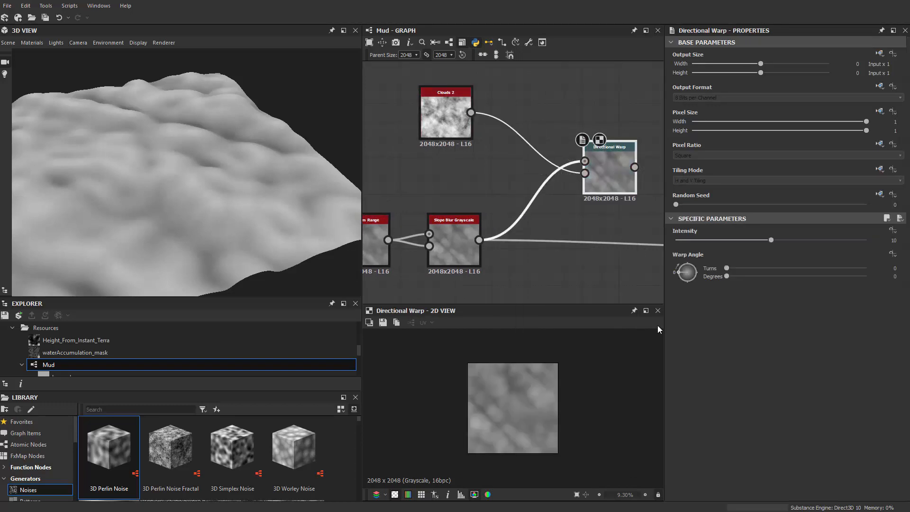
left_click_drag(770, 241, 877, 239)
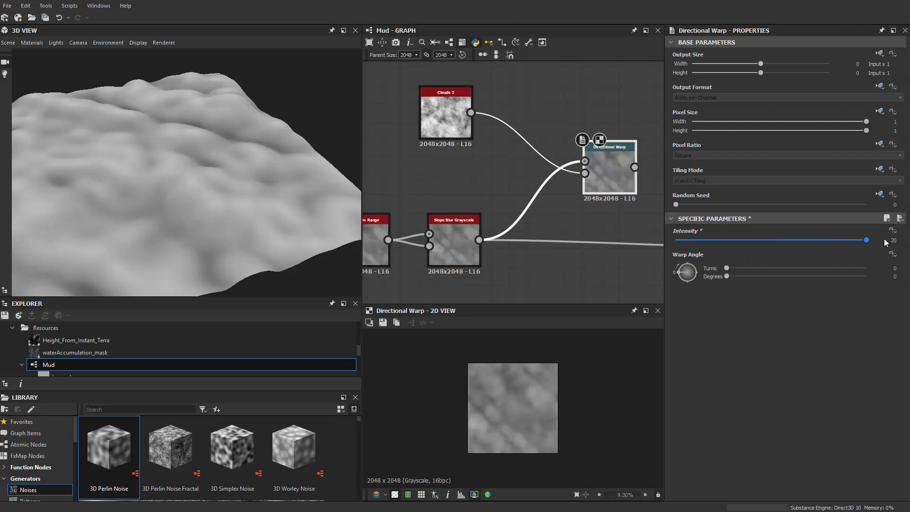
scroll(601, 196, "down", 2)
middle_click_drag(601, 196, 476, 169)
left_click_drag(509, 146, 615, 209)
middle_click_drag(507, 229, 570, 247)
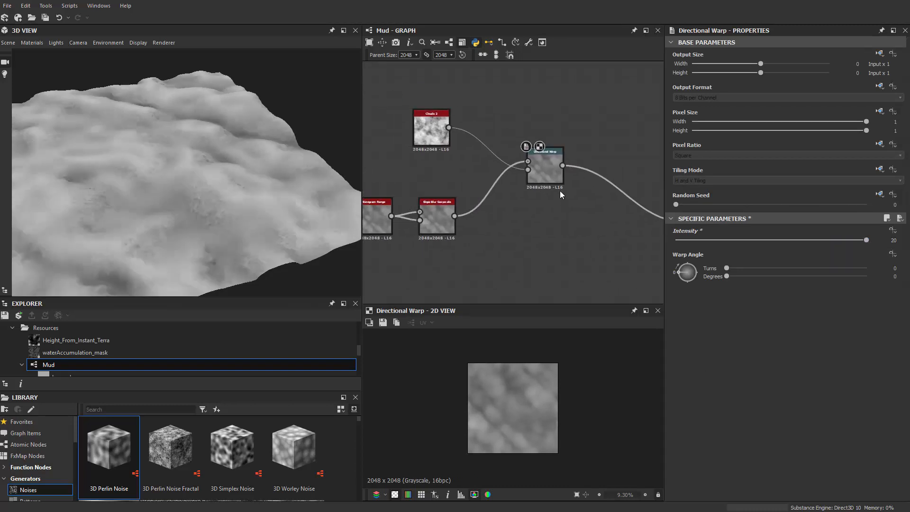
left_click_drag(548, 171, 561, 196)
left_click_drag(312, 198, 181, 215)
scroll(426, 135, "up", 2)
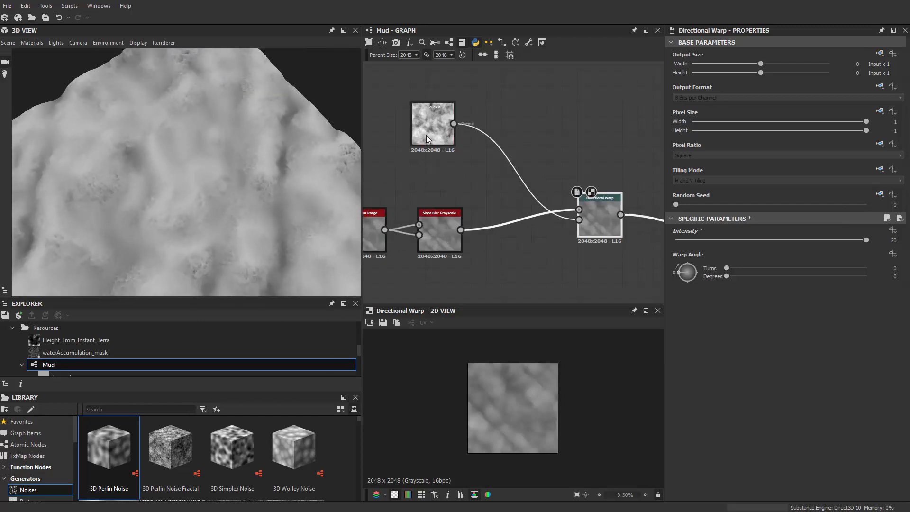
Step: Insert a Directional Warp after Clouds 2, feed Slope Blur Grayscale into its intensity input, and set its intensity to 20
key("space")
type("dire")
key("Down")
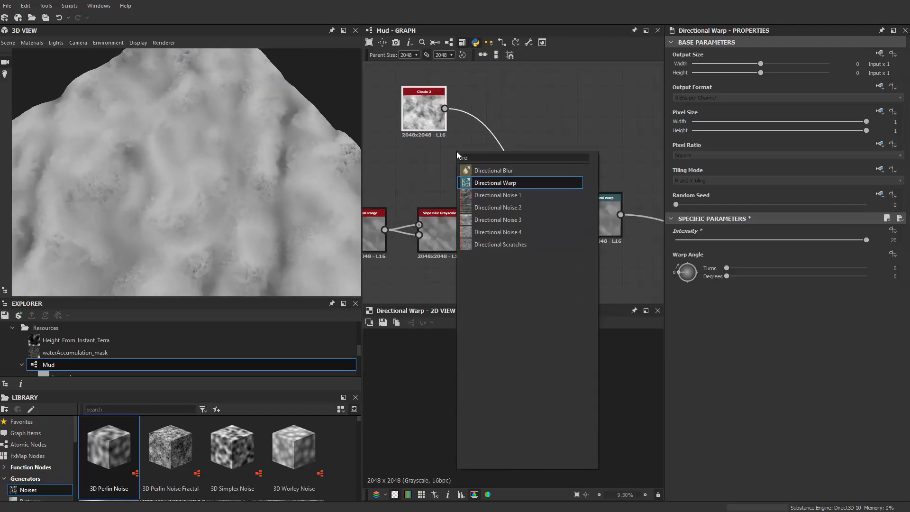
key("Return")
left_click_drag(454, 229, 479, 114)
left_click(500, 119)
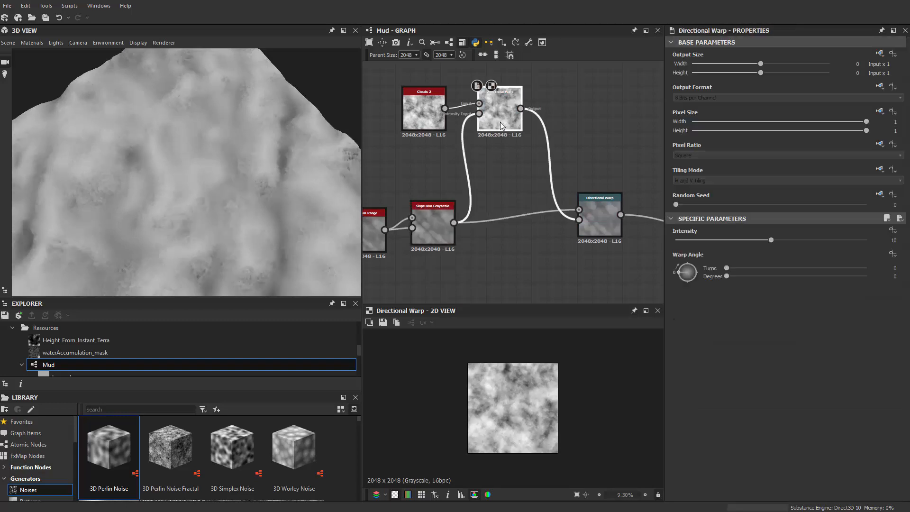
left_click_drag(768, 241, 869, 241)
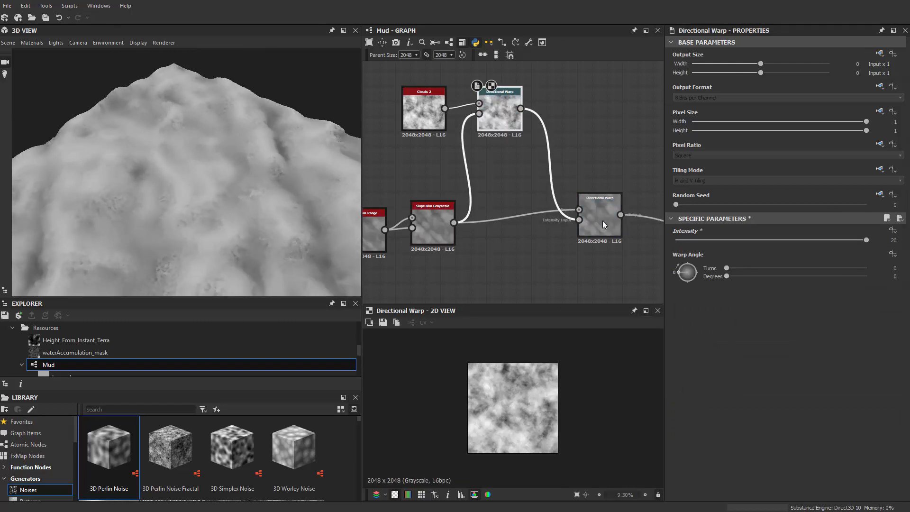
Step: Set the final Directional Warp's intensity to 40 and inspect the terrain from several angles
left_click(603, 223)
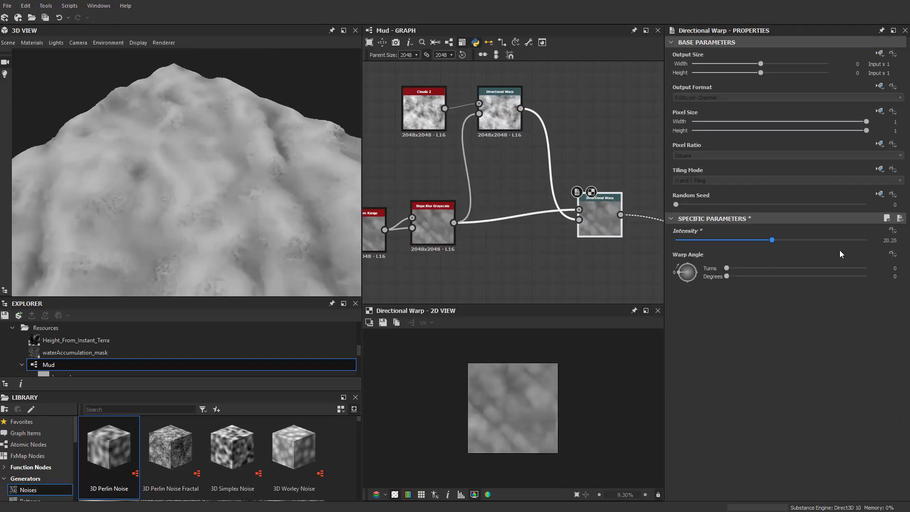
left_click_drag(840, 250, 872, 251)
left_click_drag(248, 195, 246, 226)
scroll(246, 225, "down", 4)
left_click_drag(213, 190, 55, 141)
scroll(131, 206, "up", 4)
scroll(237, 156, "up", 4)
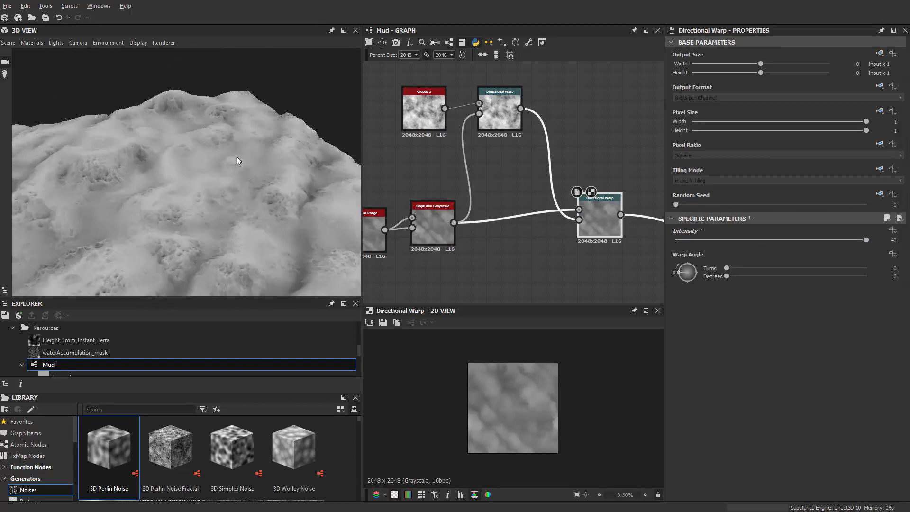
left_click_drag(237, 156, 331, 226)
Step: Move the whole noise chain further away from Transformation 2D and inspect the complete terrain
scroll(555, 218, "down", 2)
scroll(560, 220, "down", 4)
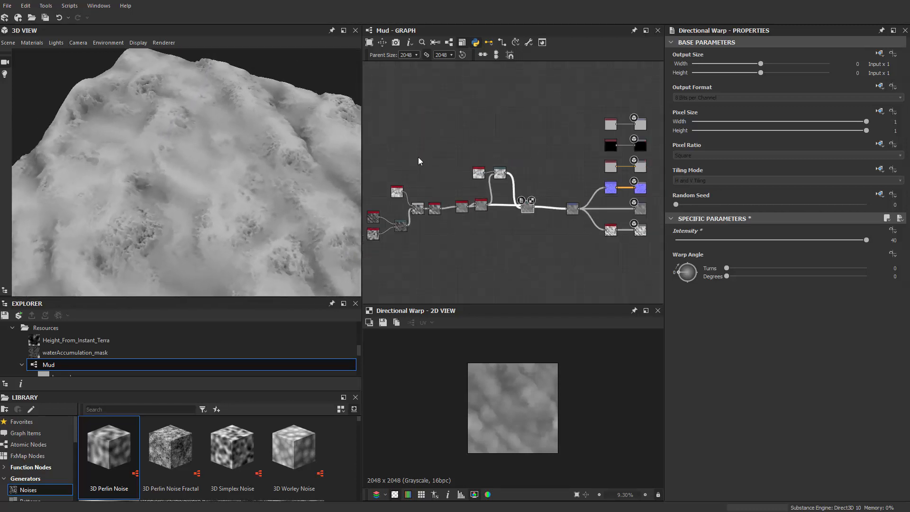
middle_click_drag(418, 157, 481, 141)
left_click_drag(415, 116, 599, 242)
scroll(593, 191, "up", 2)
left_click_drag(594, 190, 557, 197)
scroll(245, 187, "up", 5)
left_click_drag(246, 187, 223, 200)
scroll(254, 187, "down", 5)
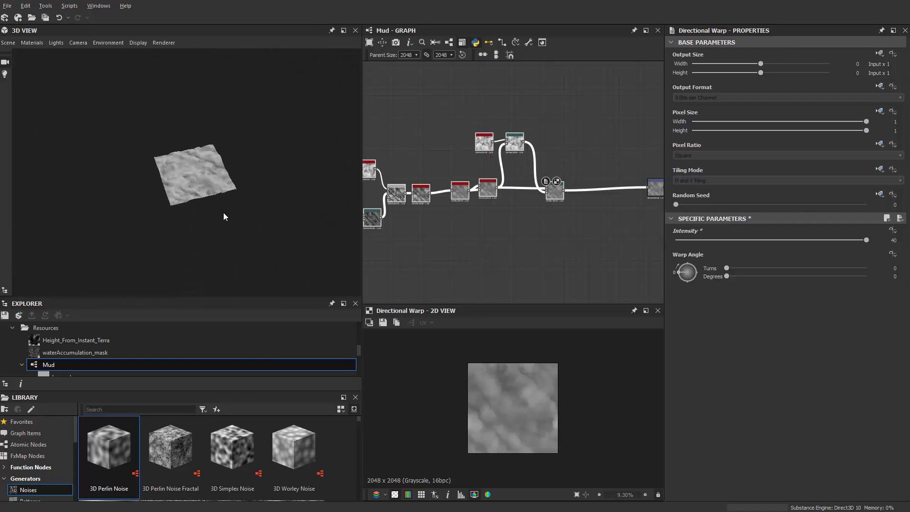
scroll(223, 212, "up", 5)
Step: Connect Clouds 2 directly to Blur HQ Grayscale, bypassing the Blend node, and inspect the terrain from a lower angle
middle_click_drag(467, 128, 560, 136)
scroll(503, 155, "up", 2)
middle_click_drag(503, 156, 510, 132)
scroll(479, 173, "up", 2)
middle_click_drag(490, 171, 507, 148)
middle_click_drag(514, 180, 514, 236)
middle_click_drag(505, 199, 466, 120)
scroll(466, 120, "down", 2)
mouse_move(515, 169)
middle_mouse_down()
mouse_move(515, 152)
mouse_move(512, 170)
middle_mouse_up()
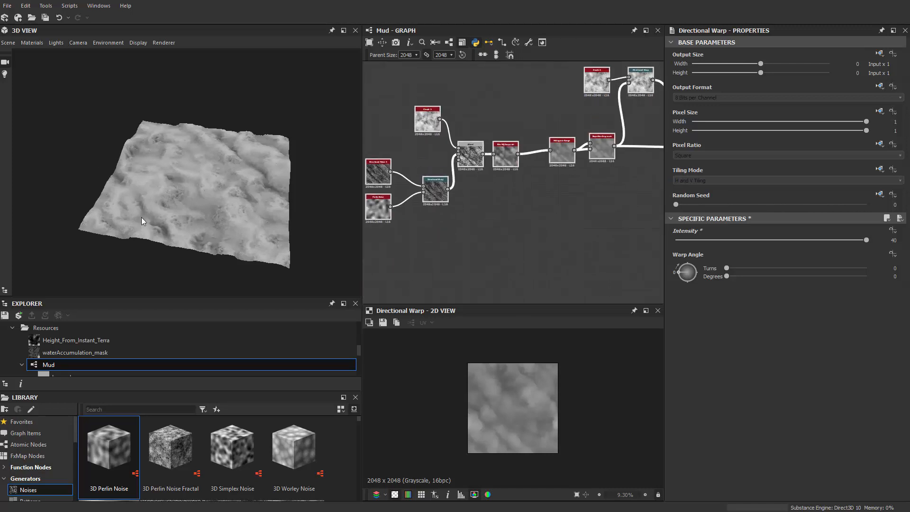
scroll(474, 111, "up", 2)
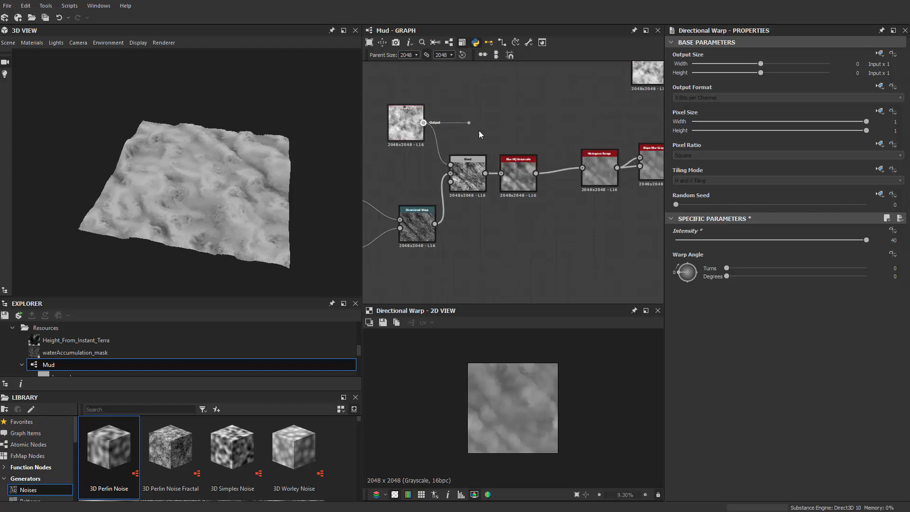
left_click_drag(478, 135, 507, 167)
scroll(213, 227, "up", 3)
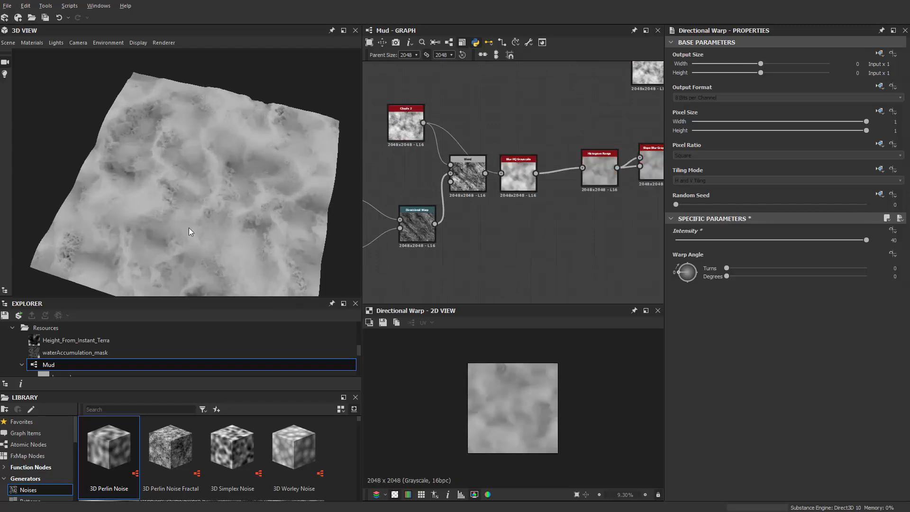
left_click_drag(189, 231, 228, 137)
Step: Space out the Blend and Blur HQ Grayscale nodes around Clouds 2
middle_click_drag(422, 193, 547, 177)
left_click_drag(593, 150, 574, 193)
middle_click_drag(524, 197, 394, 229)
left_click_drag(405, 134, 386, 165)
middle_click_drag(431, 158, 430, 165)
scroll(509, 138, "up", 2)
Step: Add a Perlin Noise node above Clouds 2 and connect it to Blur HQ Grayscale in place of Clouds 2
key("space")
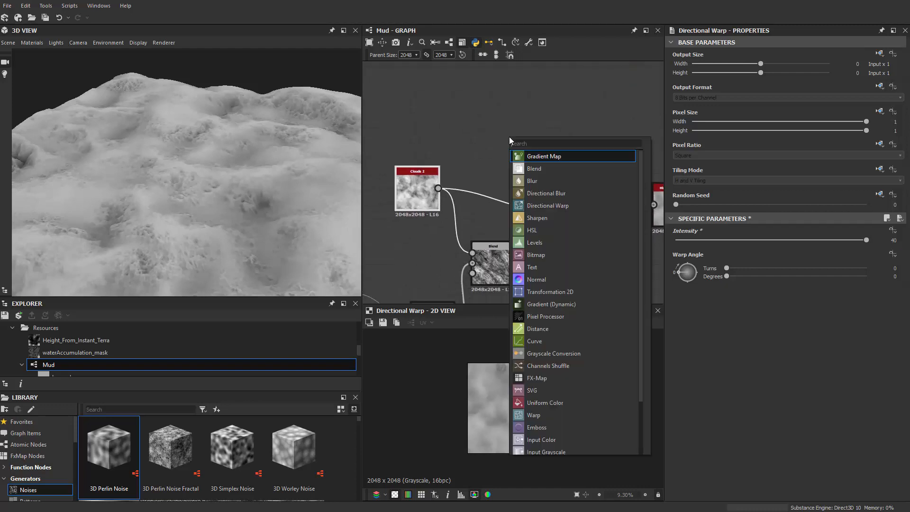
type("clou")
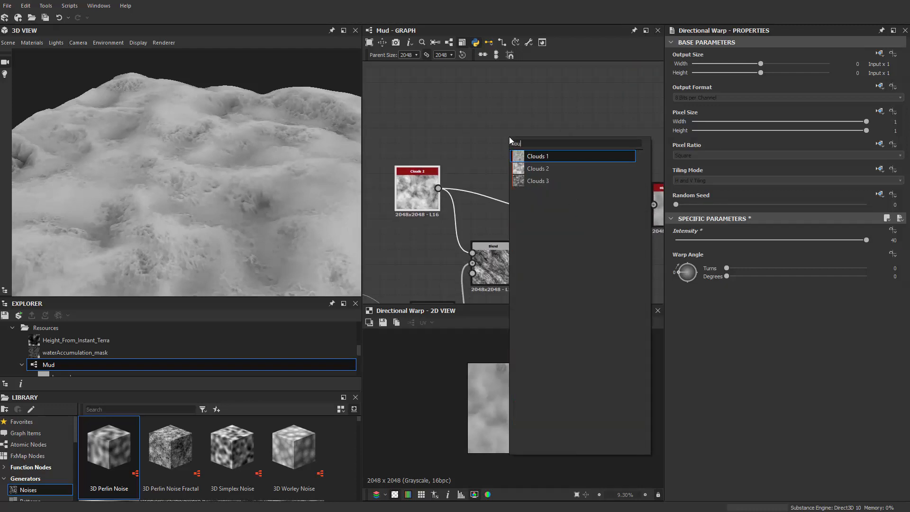
key("BackSpace")
key("BackSpace")
key("BackSpace")
key("BackSpace")
type("perlin")
key("Return")
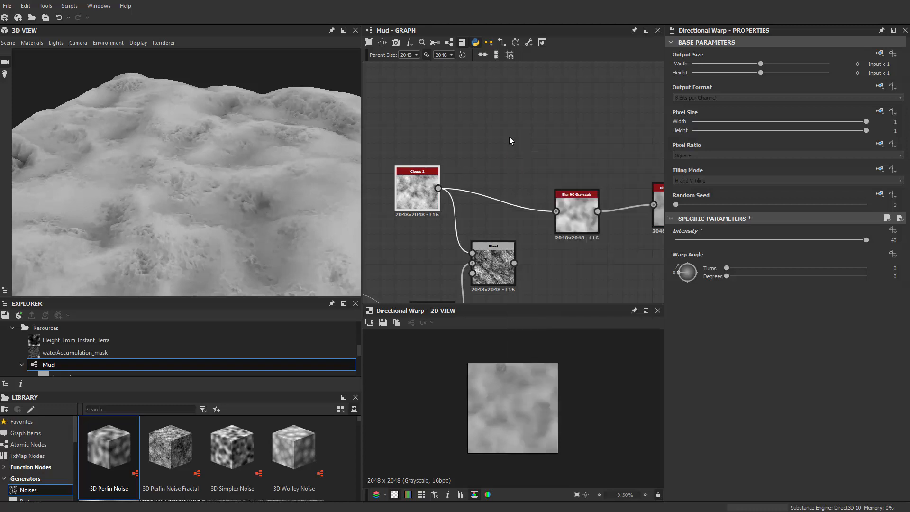
left_click_drag(555, 200, 555, 210)
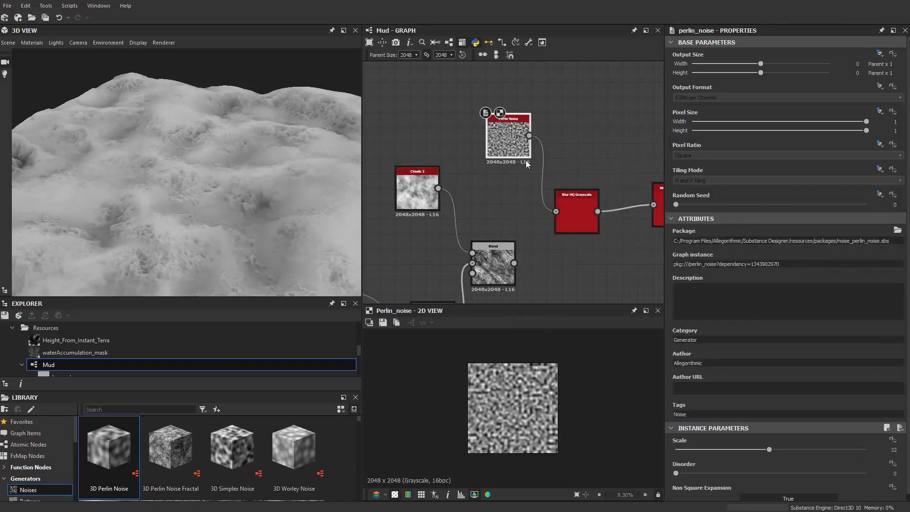
left_click_drag(516, 145, 470, 136)
Step: Try a scale of 9 on the Perlin Noise node and undo the change
left_click_drag(281, 167, 246, 156)
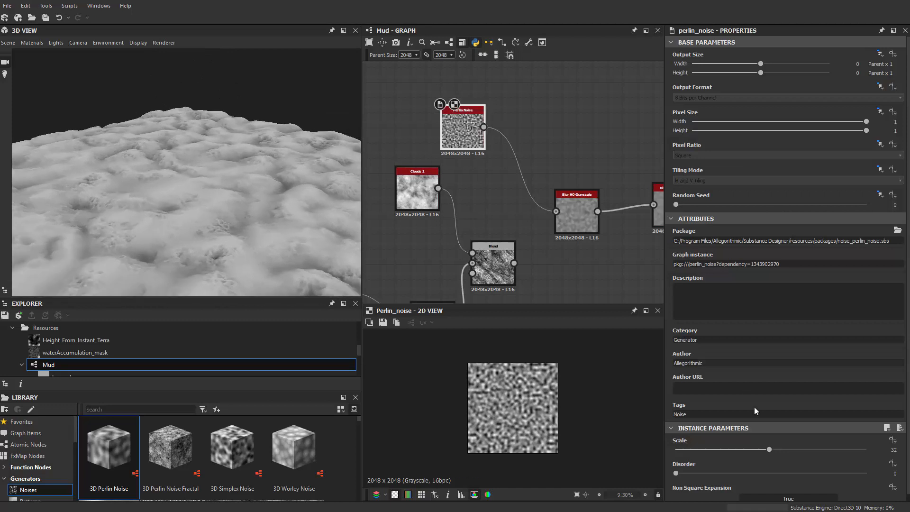
left_click_drag(724, 450, 698, 454)
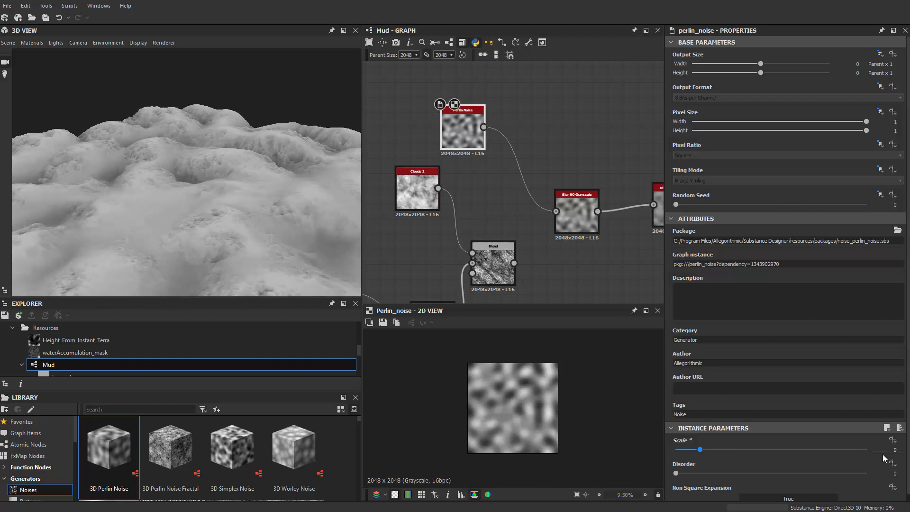
key("ctrl+z")
Step: Insert a Transformation 2D node between Perlin Noise and Blur HQ Grayscale
left_click_drag(465, 128, 449, 122)
key("space")
type("t")
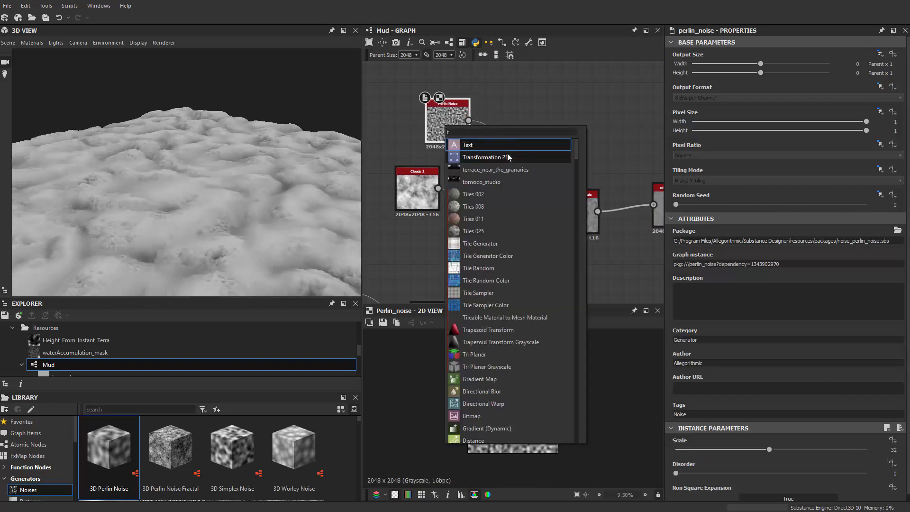
type("r")
left_click(510, 147)
left_click_drag(530, 140, 521, 140)
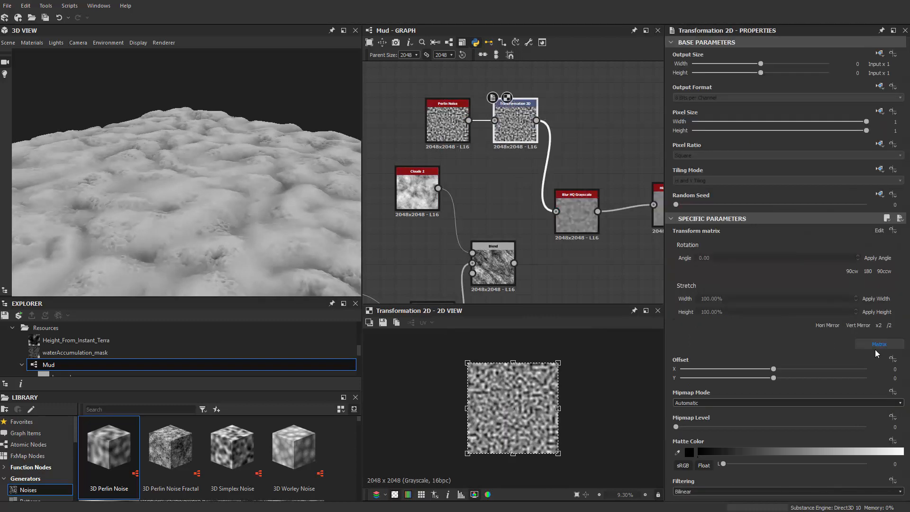
Step: Enlarge the Perlin pattern by repeatedly applying the x2 stretch in its Transformation 2D, and inspect the terrain
left_click(889, 326)
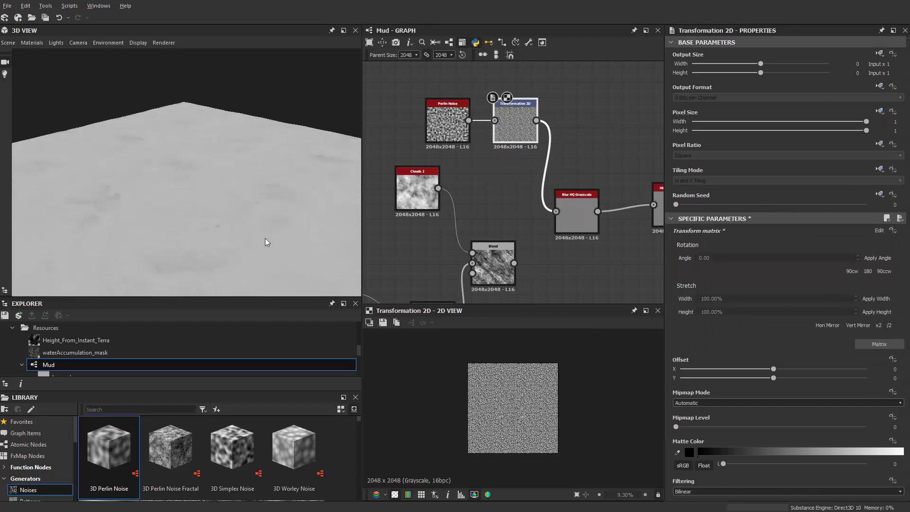
left_click(878, 328)
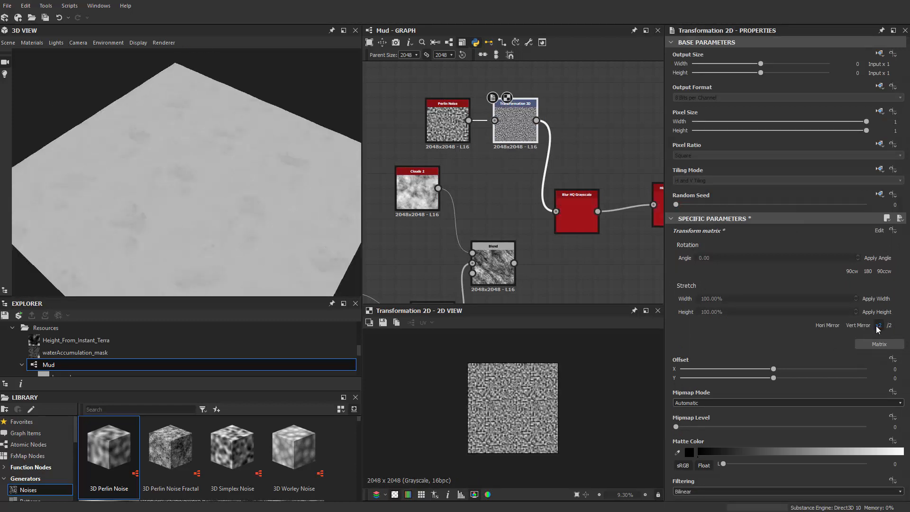
left_click(877, 328)
left_click(878, 328)
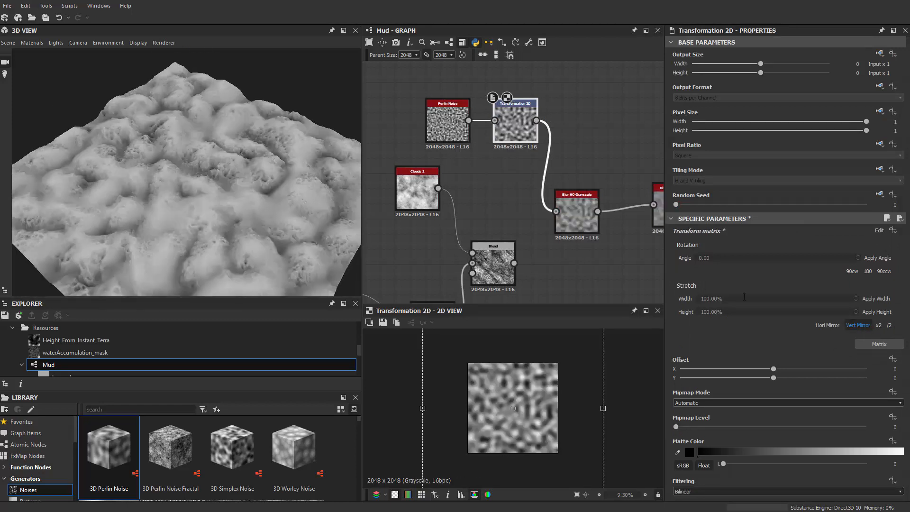
left_click(877, 327)
left_click_drag(229, 184, 359, 220)
Step: Reconnect Clouds 2 to Blur HQ Grayscale in place of the Perlin branch and set Clouds 2's disorder to 0.89
scroll(472, 202, "down", 2)
scroll(498, 195, "up", 2)
scroll(476, 230, "down", 2)
scroll(441, 203, "up", 4)
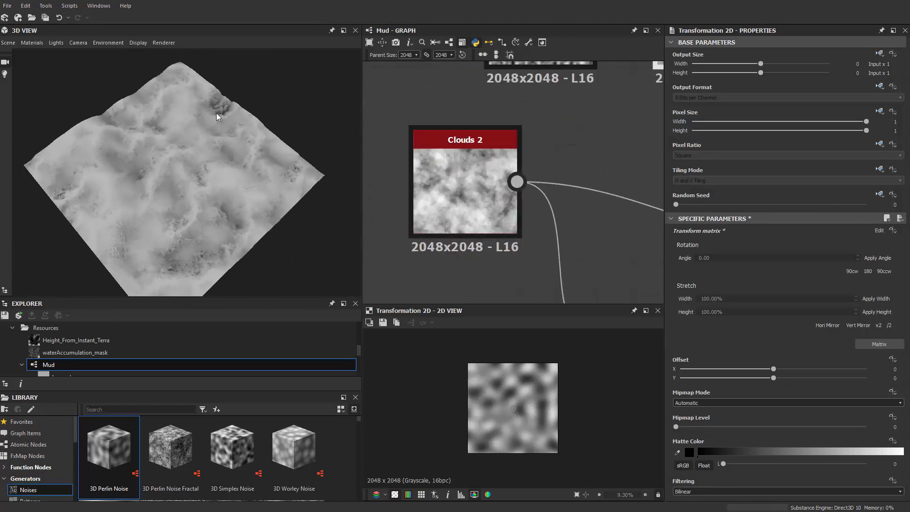
left_click(449, 184)
scroll(467, 193, "down", 1)
scroll(718, 436, "down", 1)
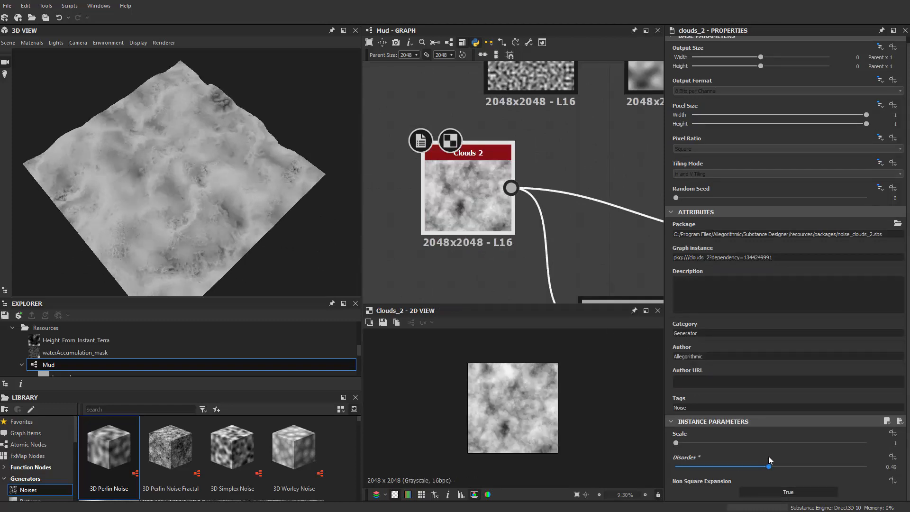
mouse_move(790, 454)
left_mouse_down()
mouse_move(817, 453)
mouse_move(805, 456)
left_mouse_up()
scroll(217, 239, "down", 4)
left_click_drag(216, 238, 206, 233)
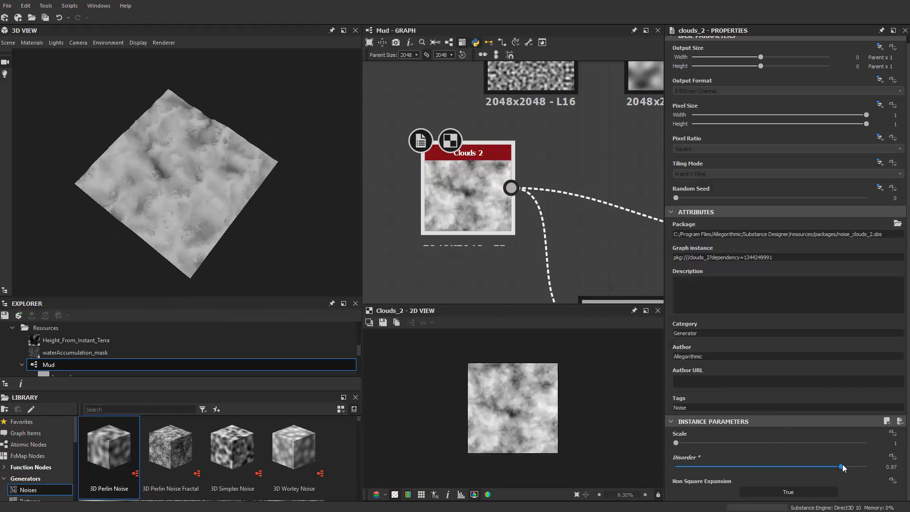
left_click_drag(843, 465, 845, 463)
Step: Move the unused Blend node and its input noises below the main chain, and inspect the terrain up close
scroll(480, 253, "down", 5)
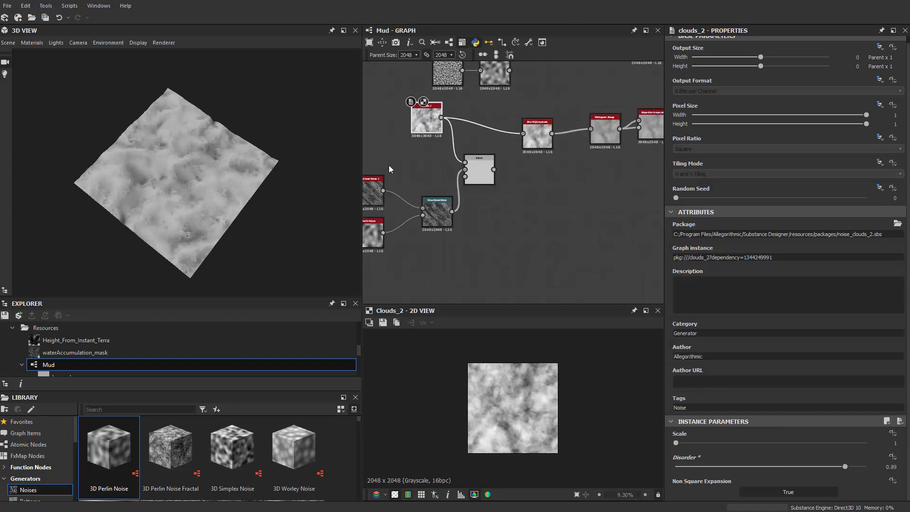
left_click_drag(382, 161, 497, 264)
left_click_drag(482, 177, 461, 209)
middle_click_drag(555, 208, 542, 252)
left_click_drag(209, 198, 266, 168, "alt")
scroll(203, 199, "up", 5)
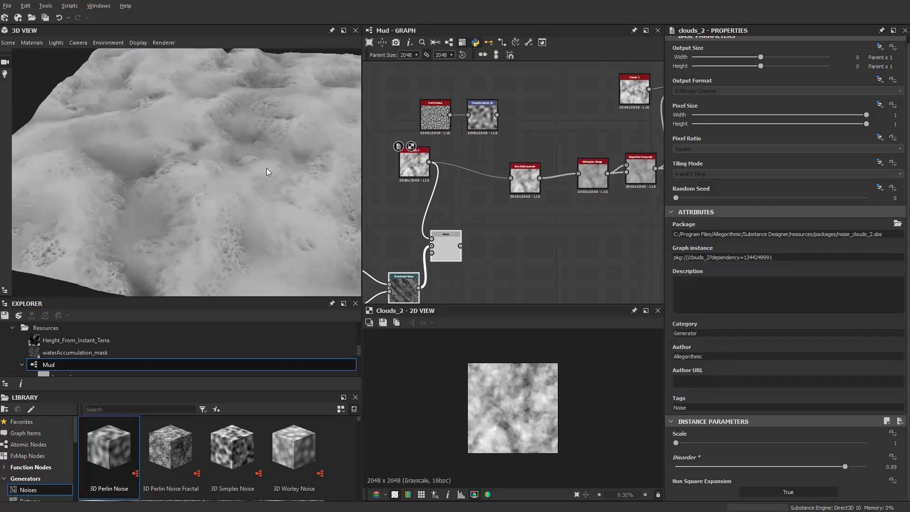
middle_click_drag(266, 167, 226, 195)
Step: Delete the unused Blend branch with its noise inputs and shift the remaining chain further from the final Transformation 2D
scroll(516, 217, "down", 4)
middle_click_drag(534, 214, 538, 180)
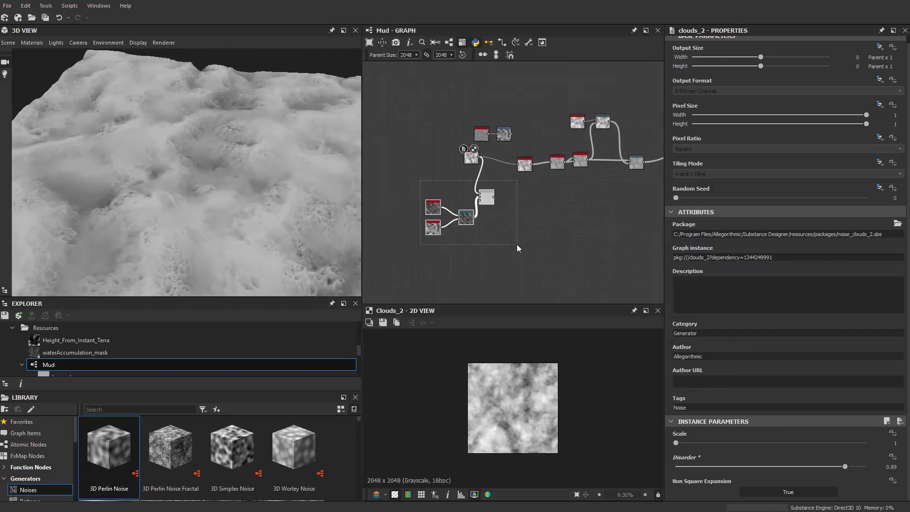
middle_click_drag(517, 243, 500, 258)
key("Delete")
middle_click_drag(618, 193, 545, 176)
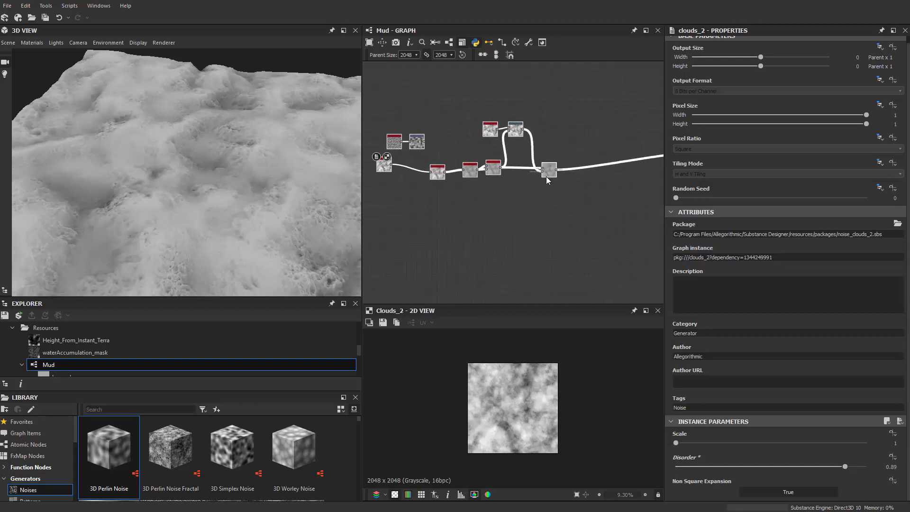
Step: Add a BnW Spots 1 node above the link leaving the final Directional Warp
scroll(567, 156, "up", 4)
key("space")
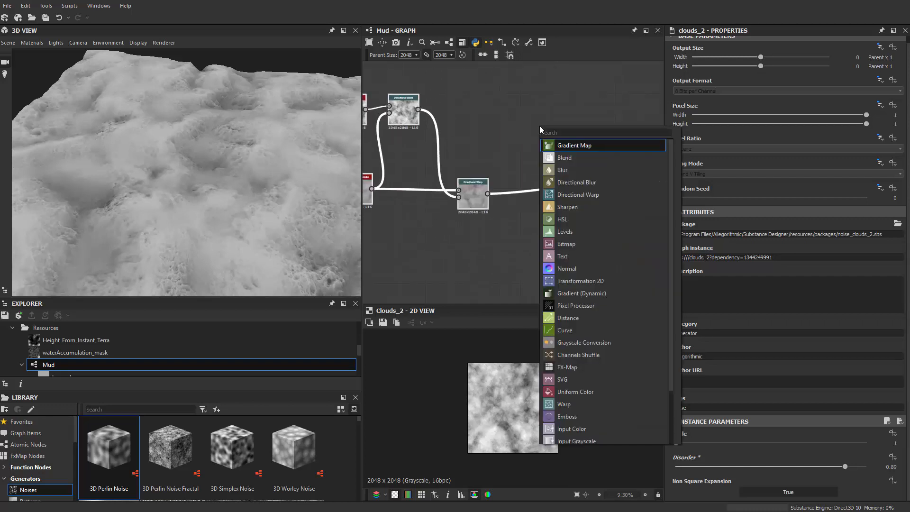
type("bnw")
key("Return")
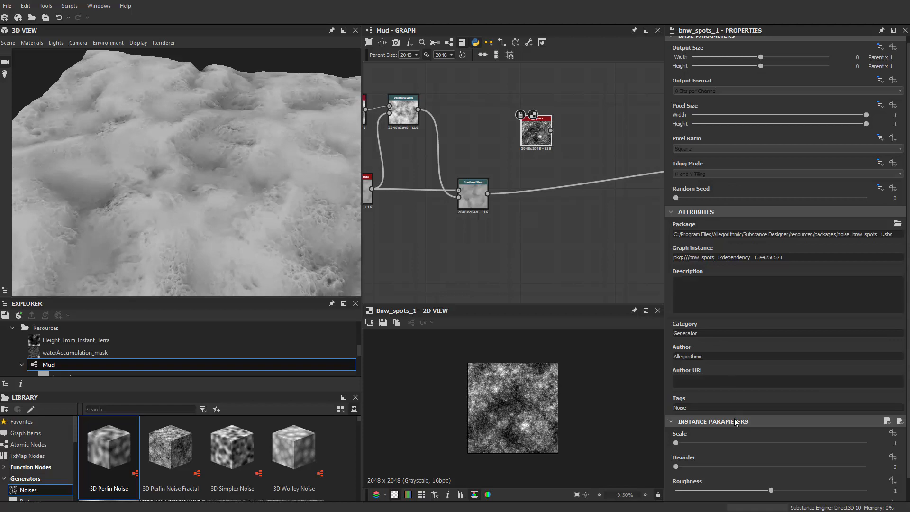
scroll(735, 422, "down", 1)
Step: Try a Histogram Range node on the BnW Spots 1 output and remove it again
key("space")
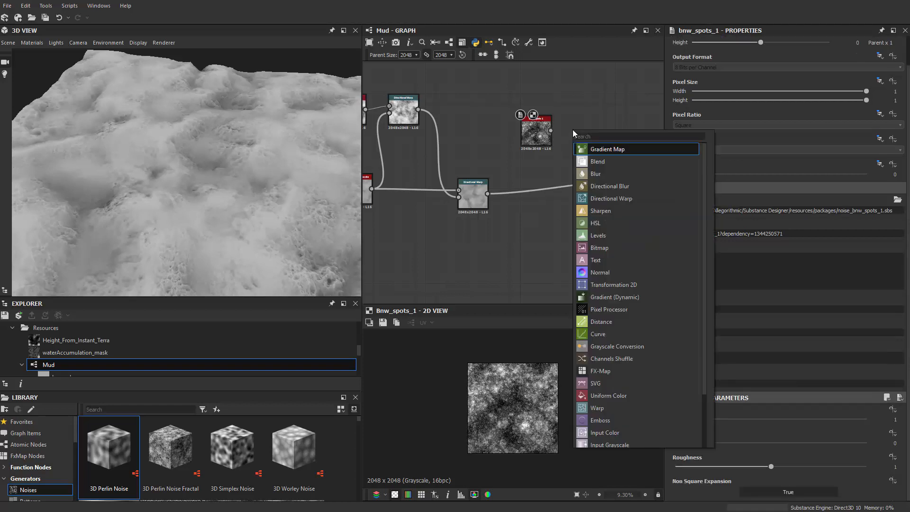
type("his")
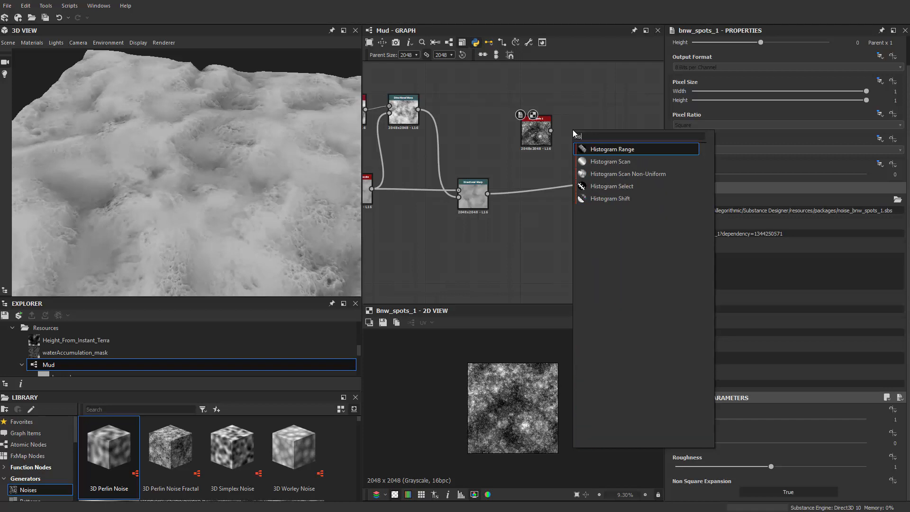
key("Down")
key("Up")
key("Return")
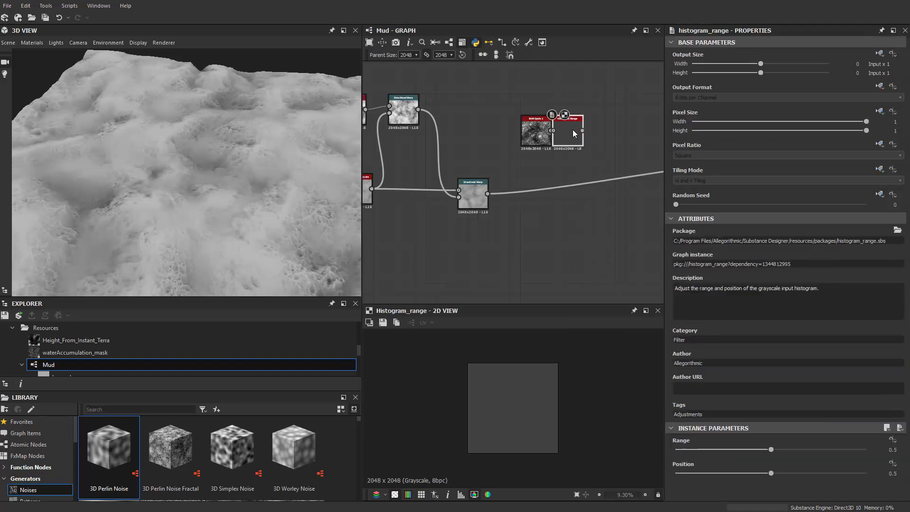
left_click_drag(574, 130, 574, 130)
left_click_drag(529, 157, 514, 138)
scroll(513, 138, "up", 2)
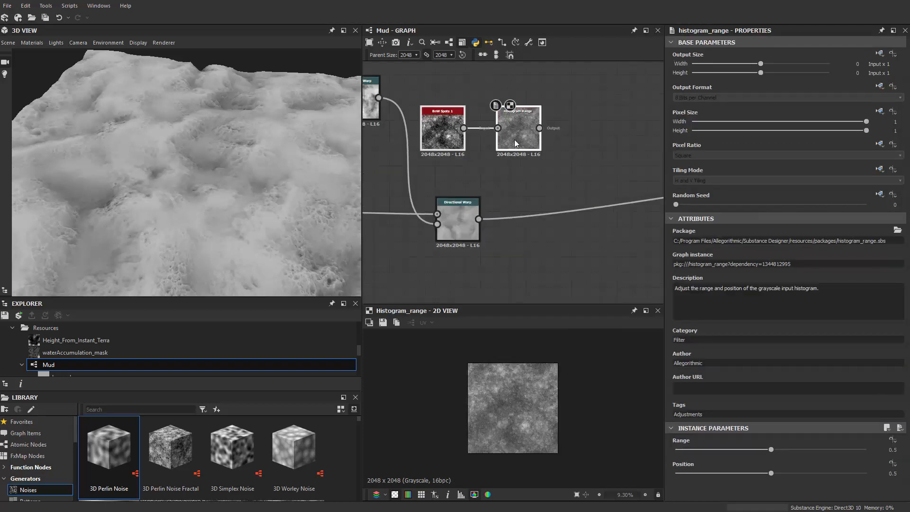
scroll(513, 141, "down", 1)
left_click(507, 165)
scroll(507, 165, "up", 2)
left_click_drag(458, 138, 475, 138)
left_click(531, 132)
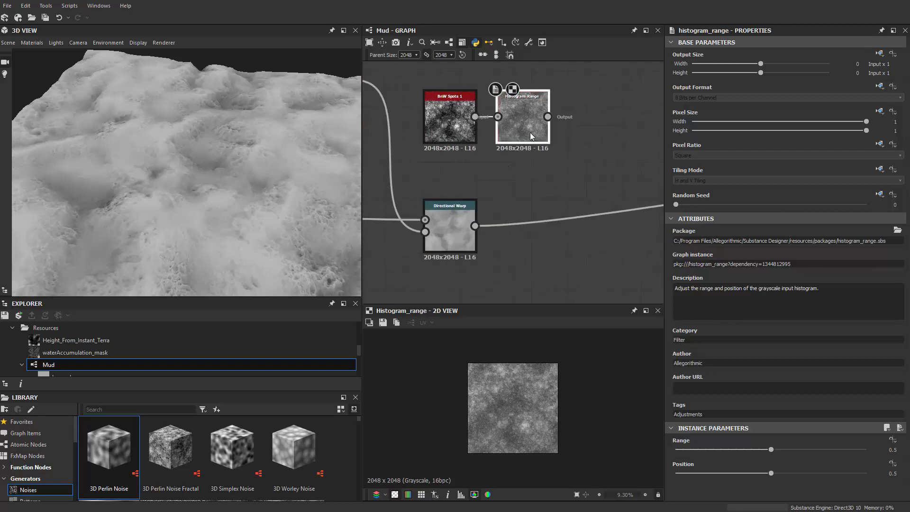
key("Delete")
Step: Add a Highpass Grayscale node fed by BnW Spots 1 and place it beside that noise
key("space")
type("high")
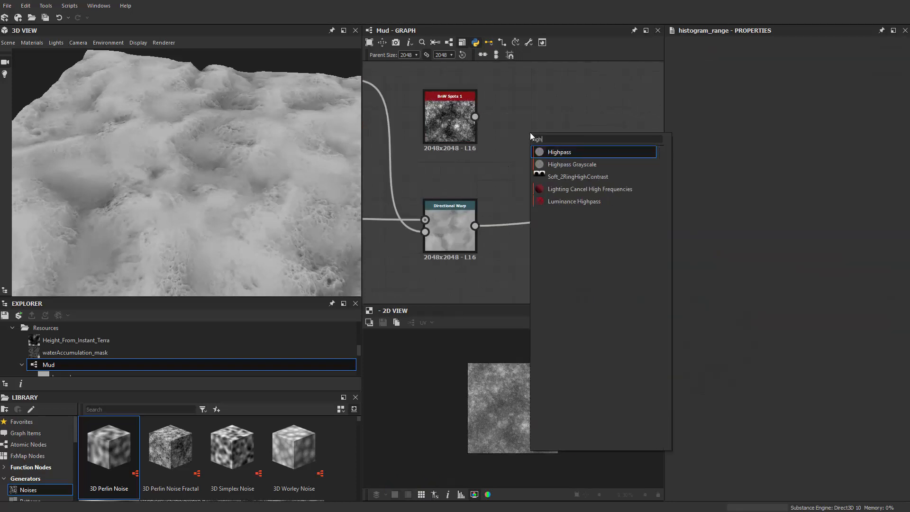
key("Down")
key("Return")
left_click_drag(497, 135, 518, 118)
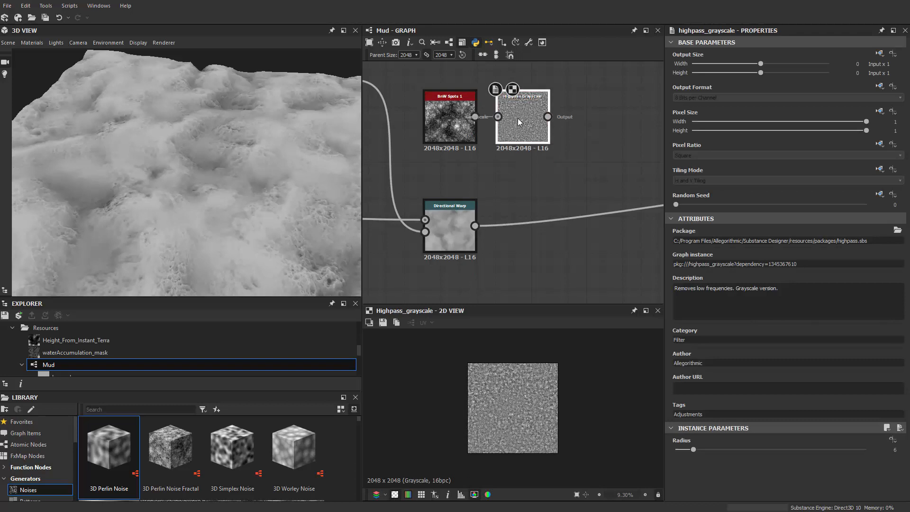
scroll(545, 135, "up", 3)
scroll(572, 161, "down", 4)
Step: Add a Blend node between the spots branch and the main link, away from the Highpass Grayscale node
middle_click_drag(575, 143, 533, 147)
key("space")
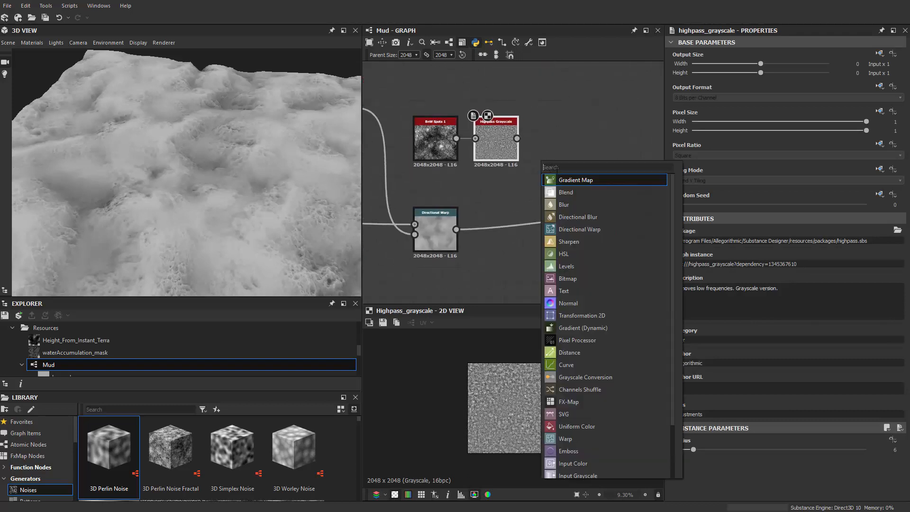
left_click(569, 193)
scroll(569, 176, "down", 2)
left_click_drag(572, 153, 593, 175)
scroll(577, 173, "up", 3)
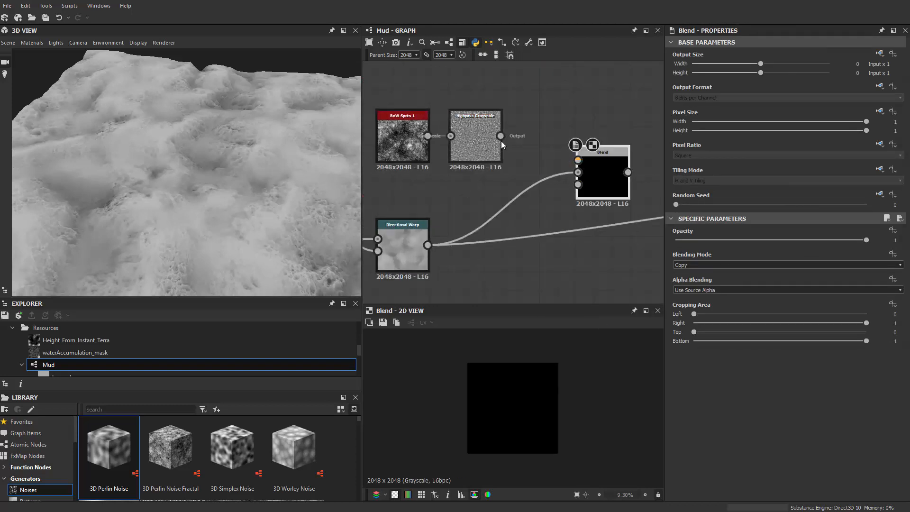
Step: Wire Highpass Grayscale into the Blend's foreground and the final Directional Warp into its background
middle_click_drag(594, 174, 520, 163)
scroll(520, 164, "up", 1)
left_click_drag(470, 141, 403, 118)
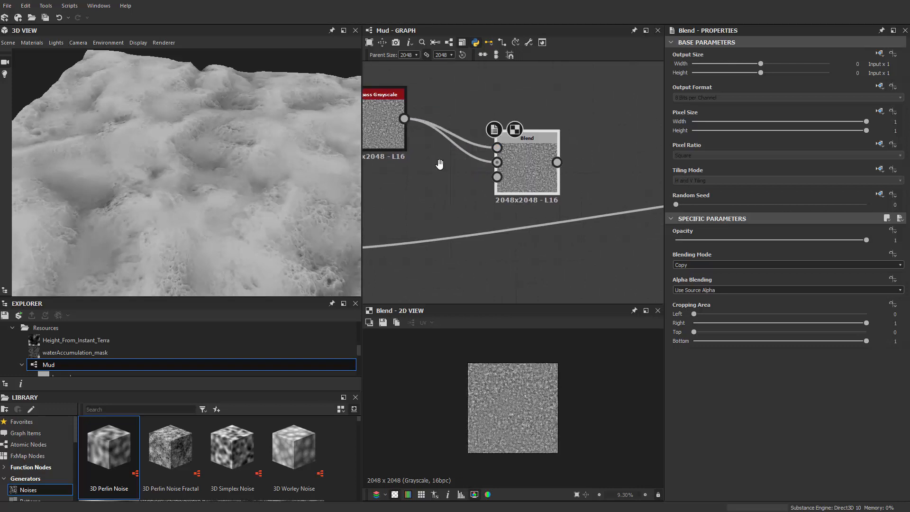
scroll(531, 144, "down", 2)
left_click_drag(436, 187, 541, 137)
scroll(554, 167, "up", 2)
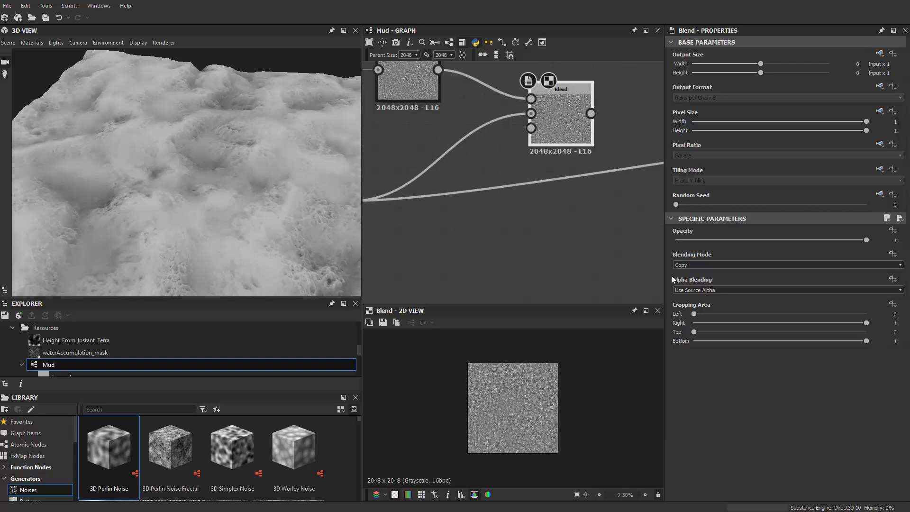
Step: Set the Blend's mode to Add Sub and route its output into the final Transformation 2D
left_click(696, 264)
left_click(701, 304)
scroll(502, 205, "down", 2)
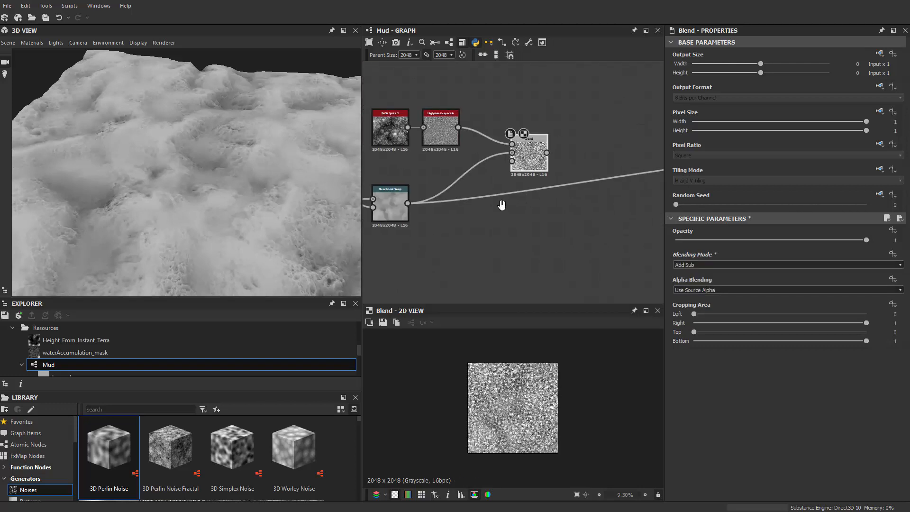
scroll(414, 200, "down", 2)
middle_click_drag(502, 204, 531, 203)
scroll(531, 202, "up", 2)
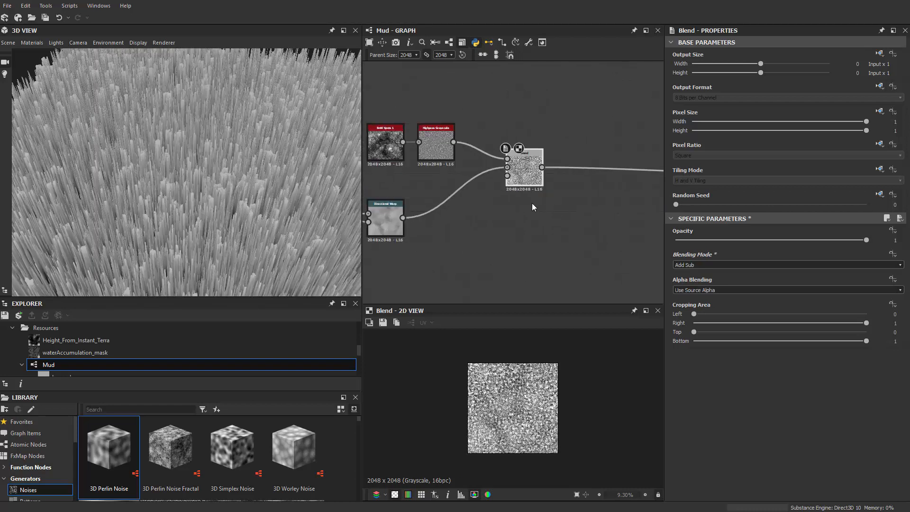
Step: Lower the Blend's opacity to 0.01 and inspect the terrain's surface detail up close
left_click_drag(724, 240, 677, 243)
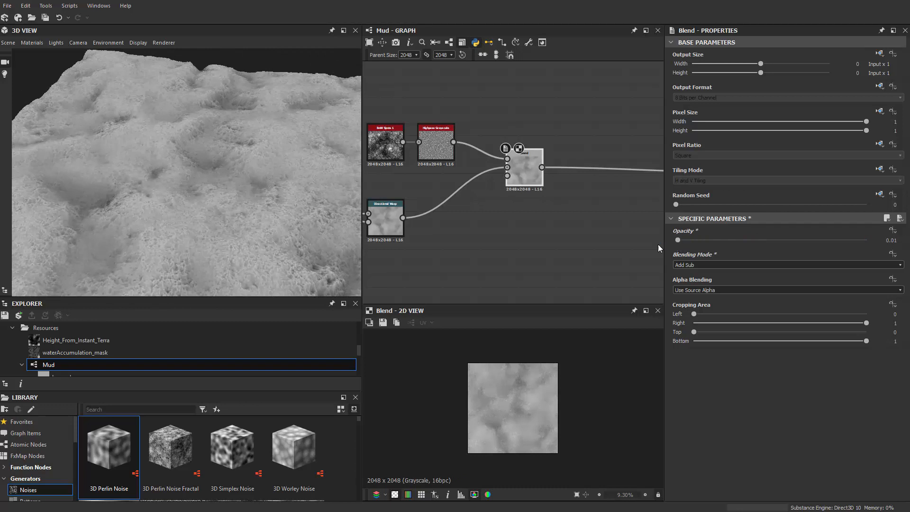
scroll(225, 237, "up", 5)
middle_click_drag(225, 237, 212, 193)
left_click_drag(203, 188, 205, 169)
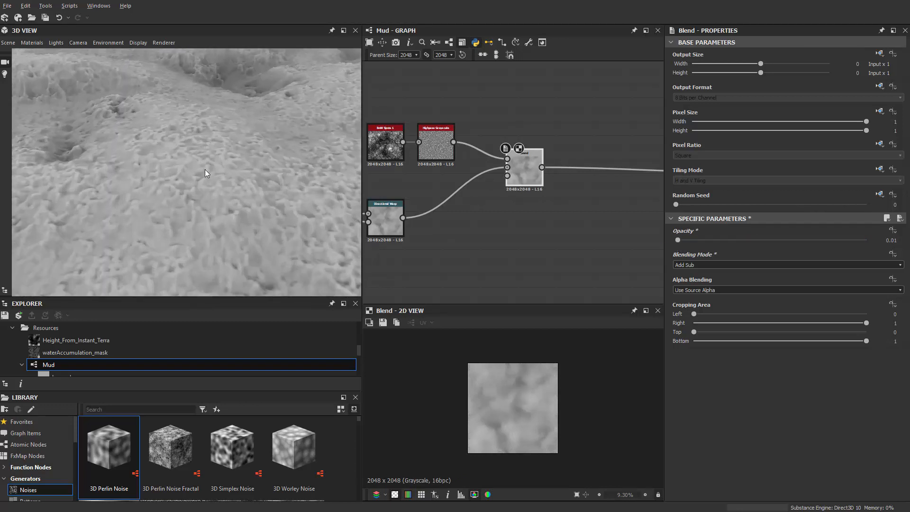
Step: Set the Blend's opacity to 0.005 and check the whole terrain in the 3D preview
left_click(899, 241)
type("0.01")
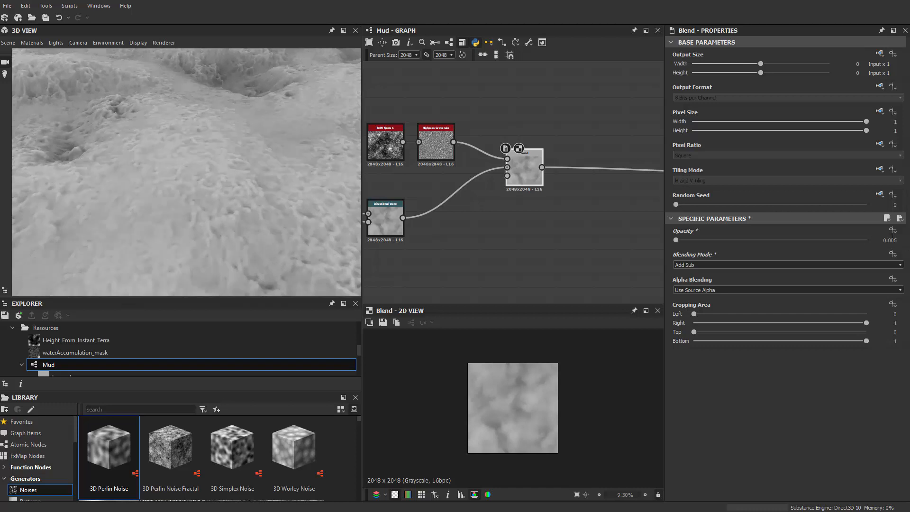
left_click_drag(317, 190, 215, 201)
scroll(203, 206, "down", 4)
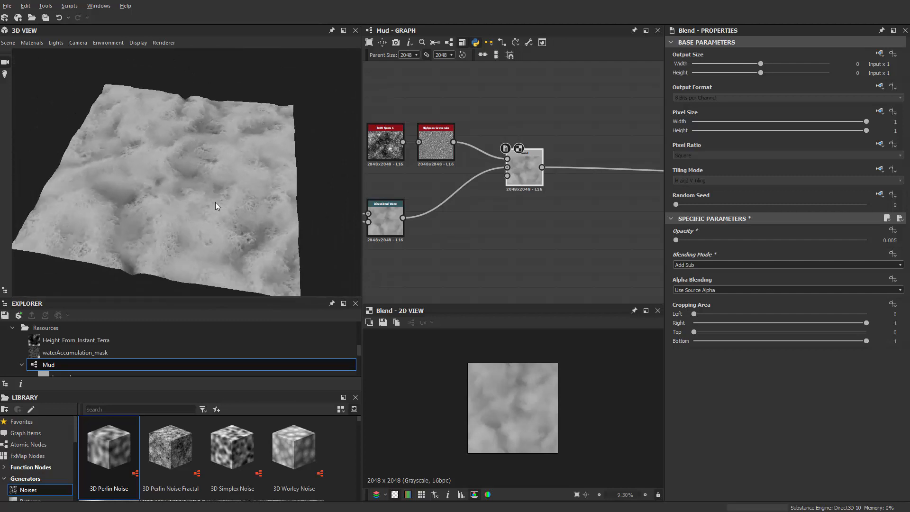
Step: Straighten Clouds 2 and the node after it along the main chain, and review the graph through to its outputs
scroll(215, 202, "down", 2)
scroll(472, 228, "down", 5)
middle_click_drag(464, 245, 536, 221)
scroll(475, 199, "down", 2)
left_click_drag(406, 161, 555, 235)
scroll(552, 233, "up", 2)
scroll(552, 230, "up", 1)
left_click_drag(547, 169, 603, 174)
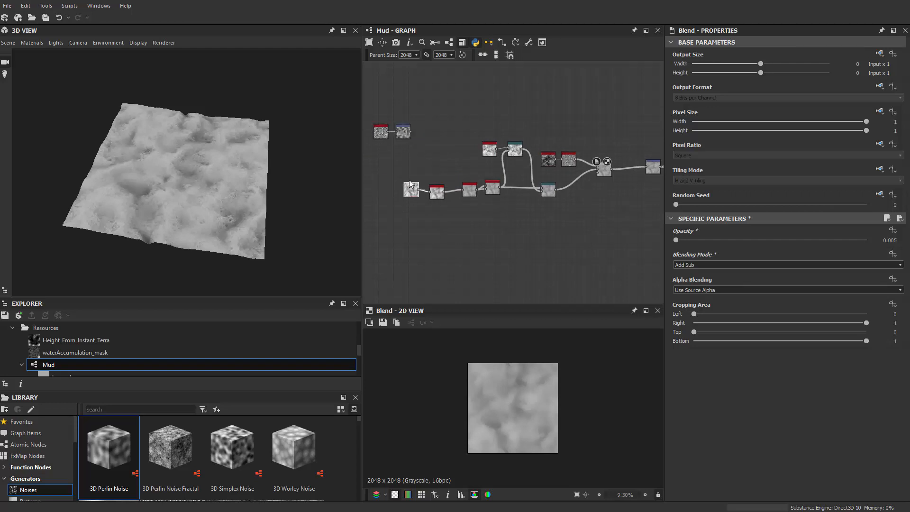
left_click(410, 189)
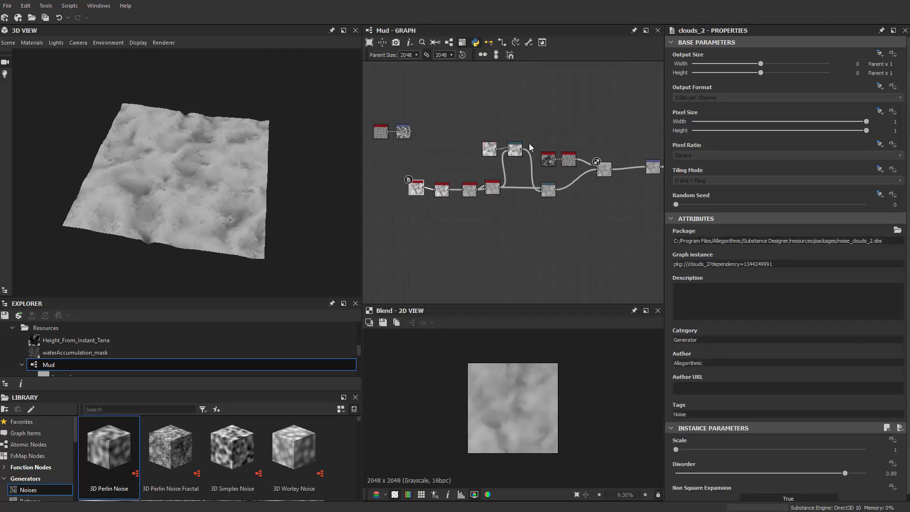
middle_click_drag(651, 122, 495, 159)
scroll(508, 158, "up", 2)
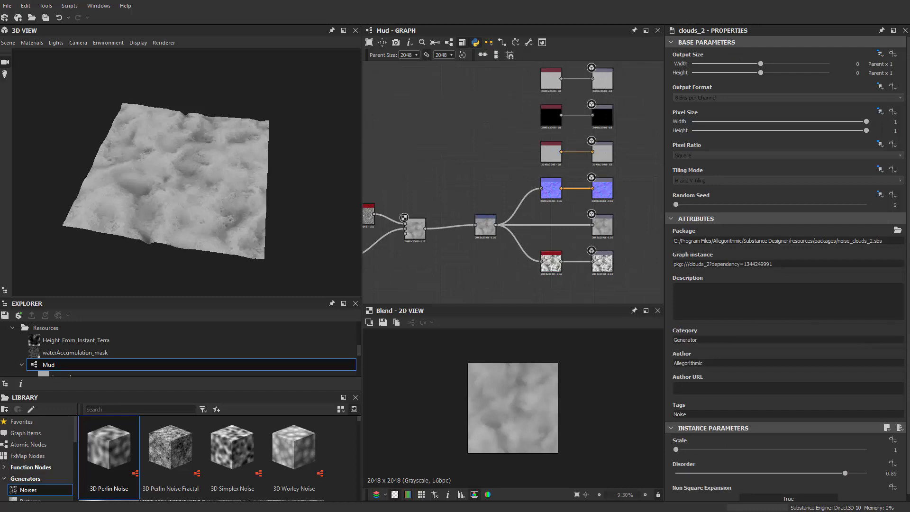